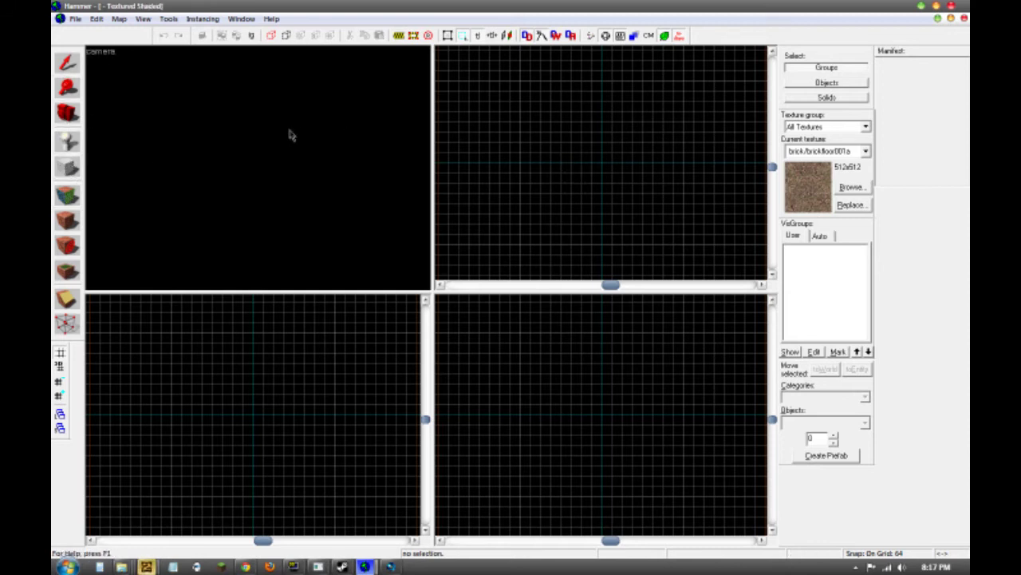
Draw a selection box about 960 by 832 units in the top view and clear it.
left_click(68, 64)
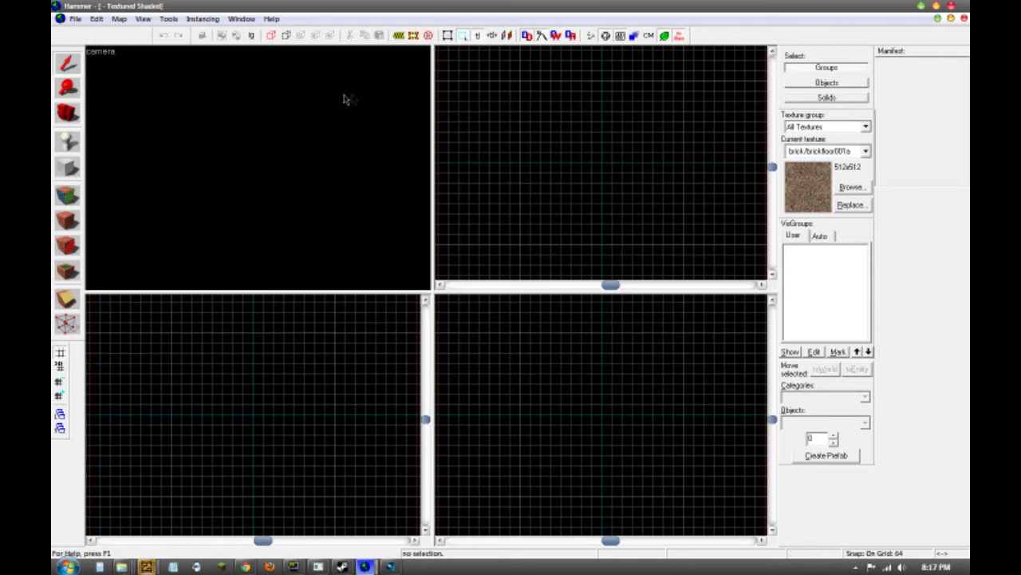
left_click_drag(524, 111, 668, 252)
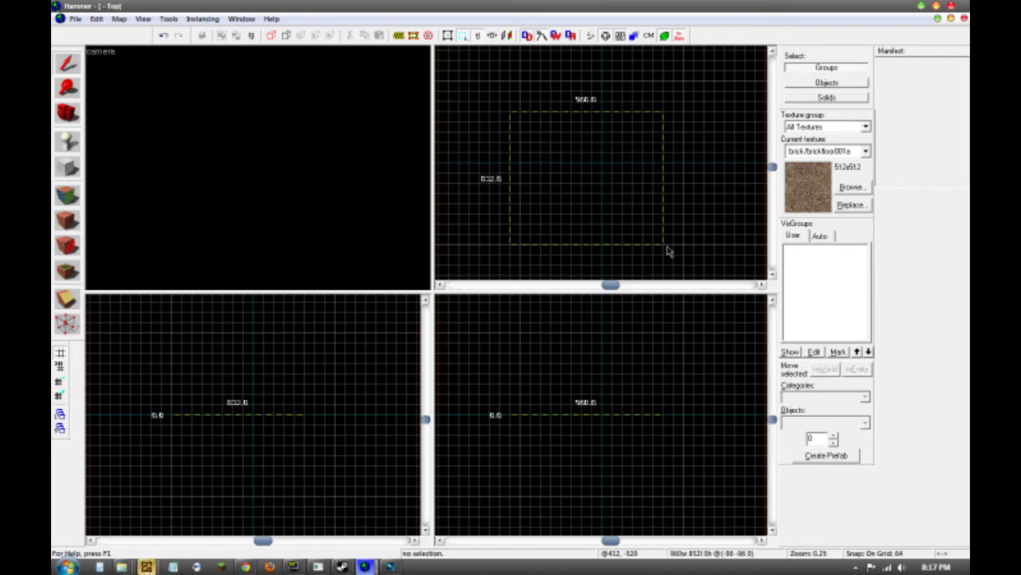
key("Escape")
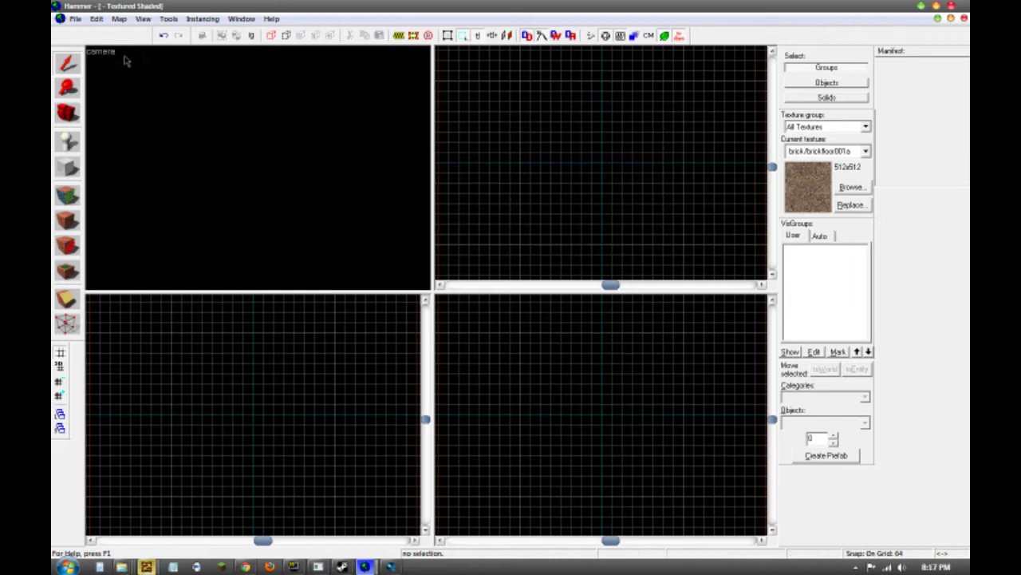
Zoom the top view in and out with the Magnify tool.
left_click(71, 89)
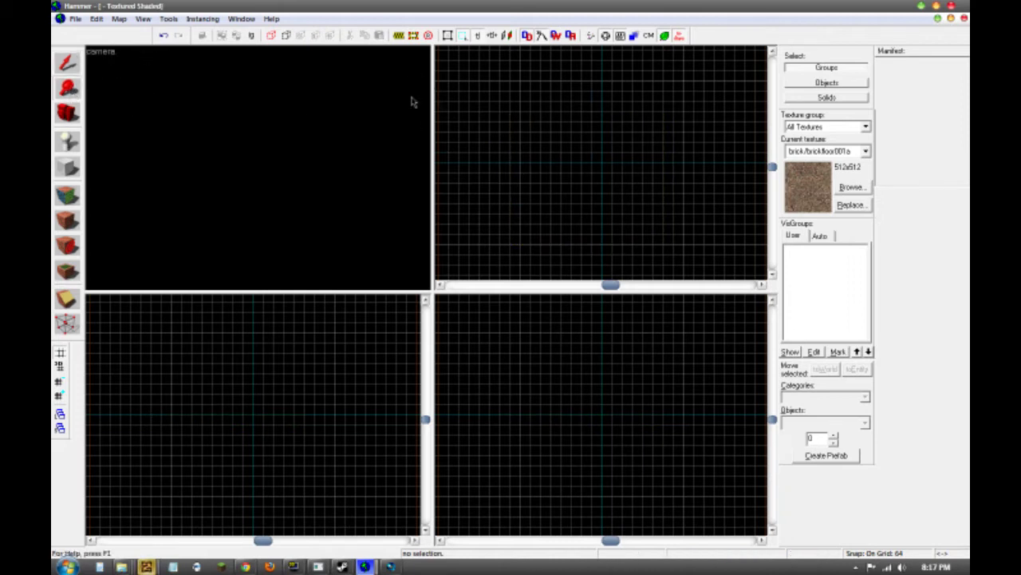
left_click(570, 164)
left_click(570, 164)
right_click(569, 164)
scroll(601, 162, "down", 2)
scroll(600, 162, "up", 3)
scroll(601, 162, "down", 1)
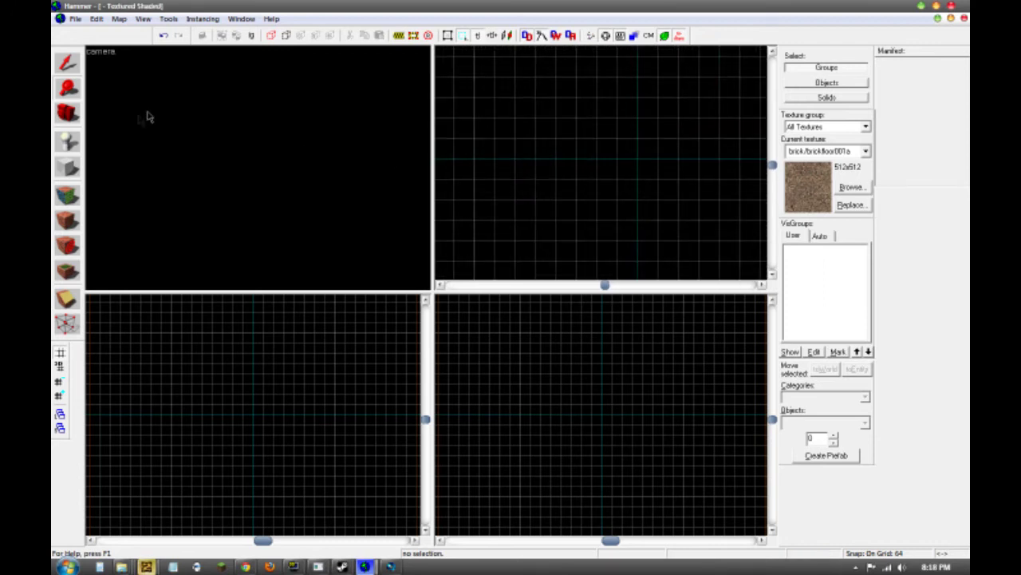
Place a camera in the top view and adjust its position and viewing direction.
scroll(537, 174, "down", 1)
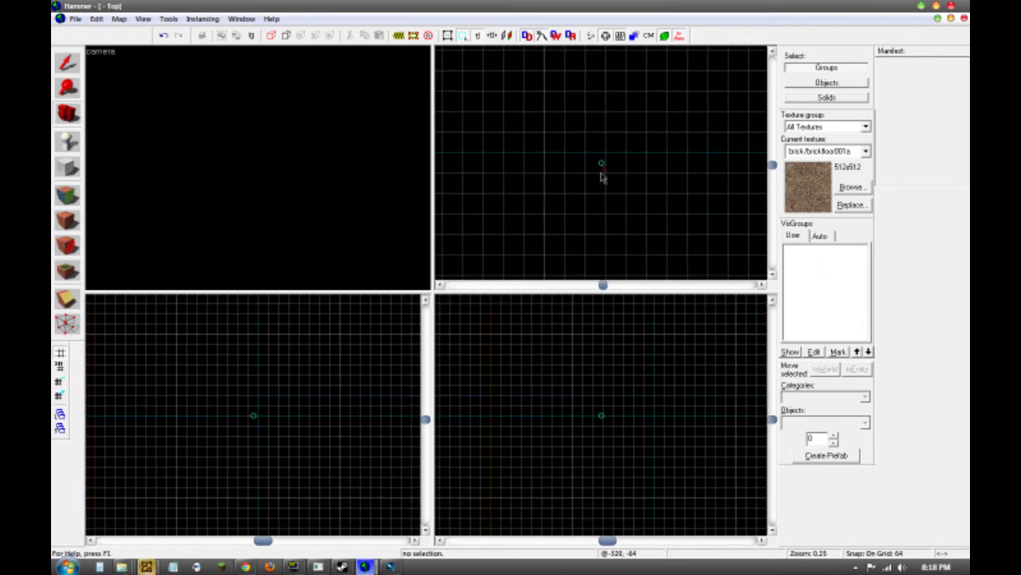
left_click_drag(601, 163, 623, 244)
scroll(266, 165, "down", 2)
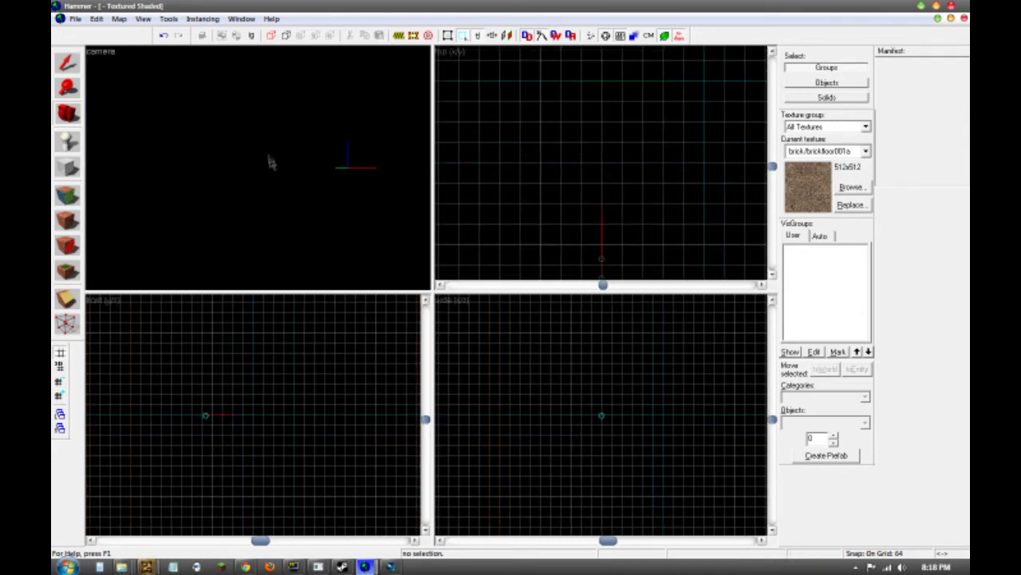
scroll(557, 228, "down", 3)
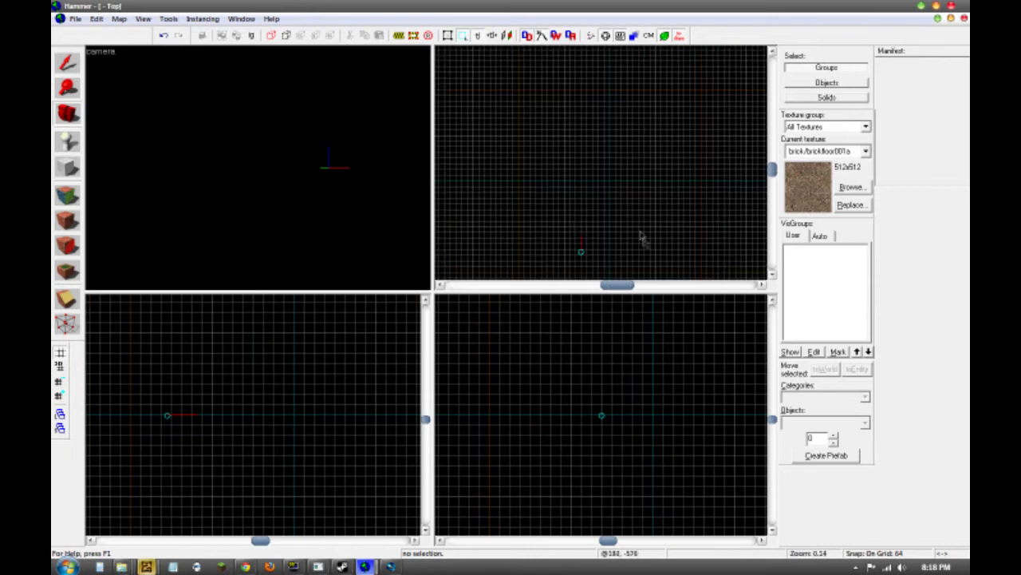
left_click_drag(581, 252, 568, 236)
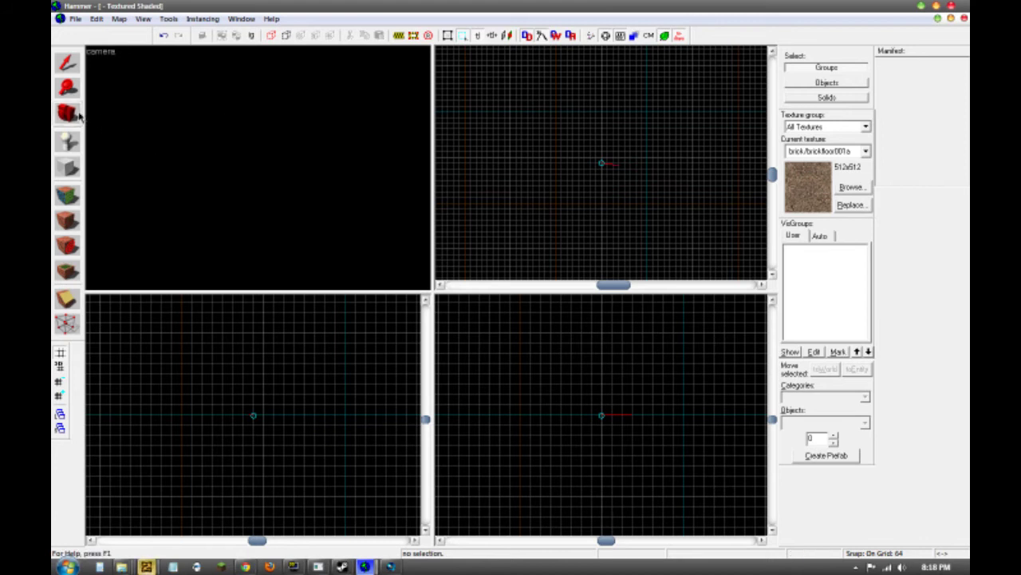
Create a block about 1344 by 1152 by 64 units in the top view, inspect it in 3D and delete it.
left_click(72, 141)
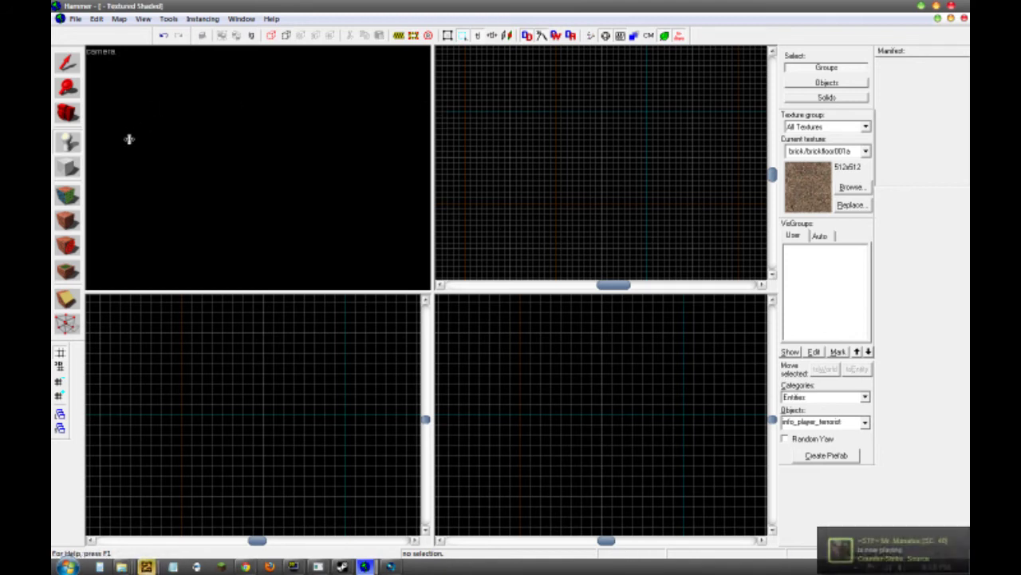
left_click(68, 171)
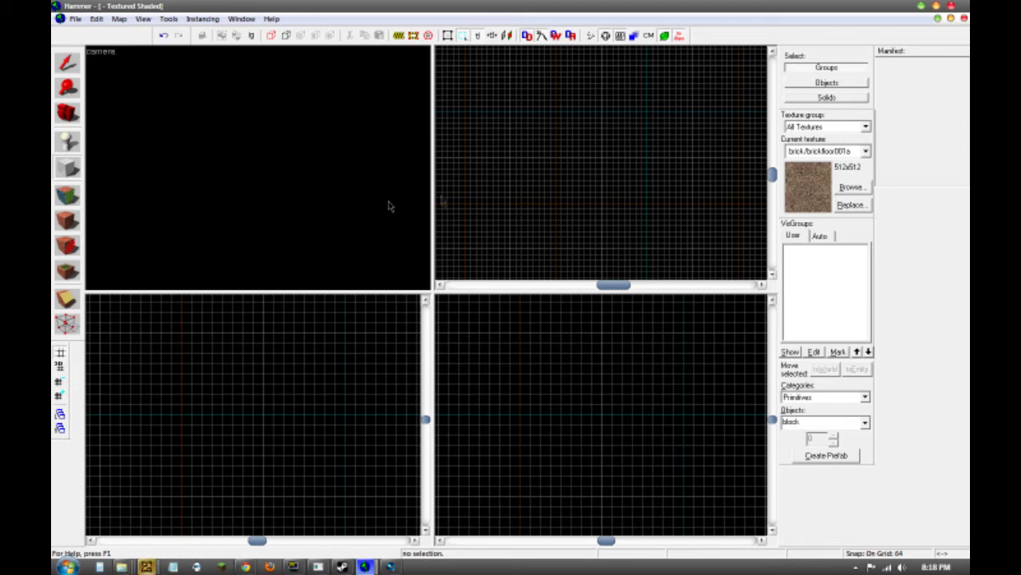
left_click_drag(557, 113, 680, 218)
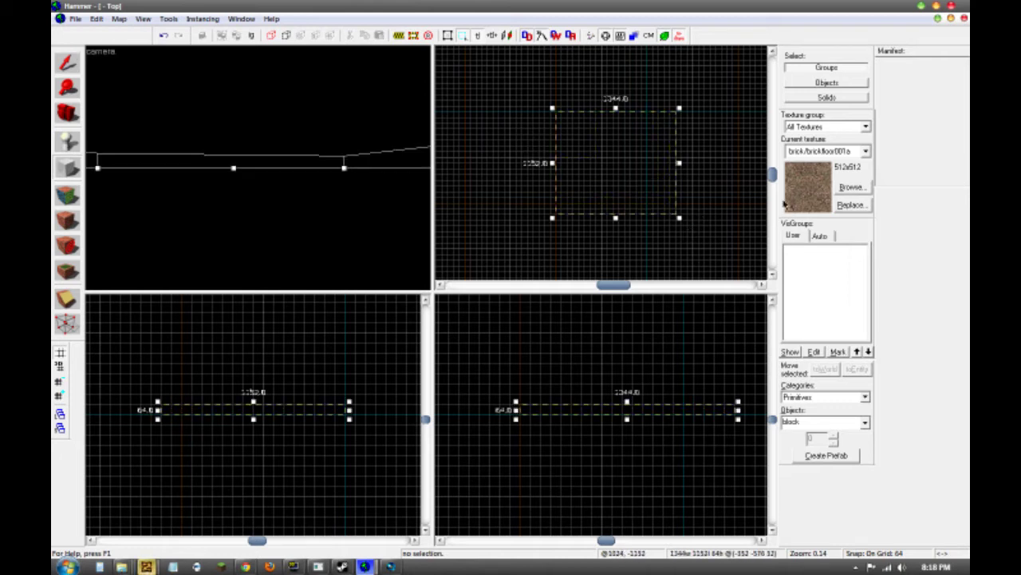
key("Return")
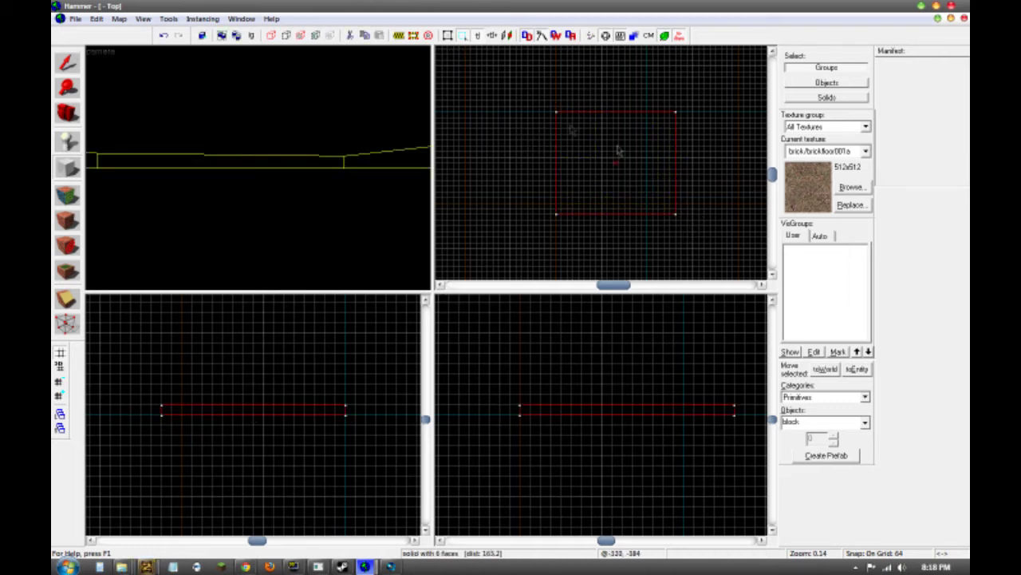
key("s")
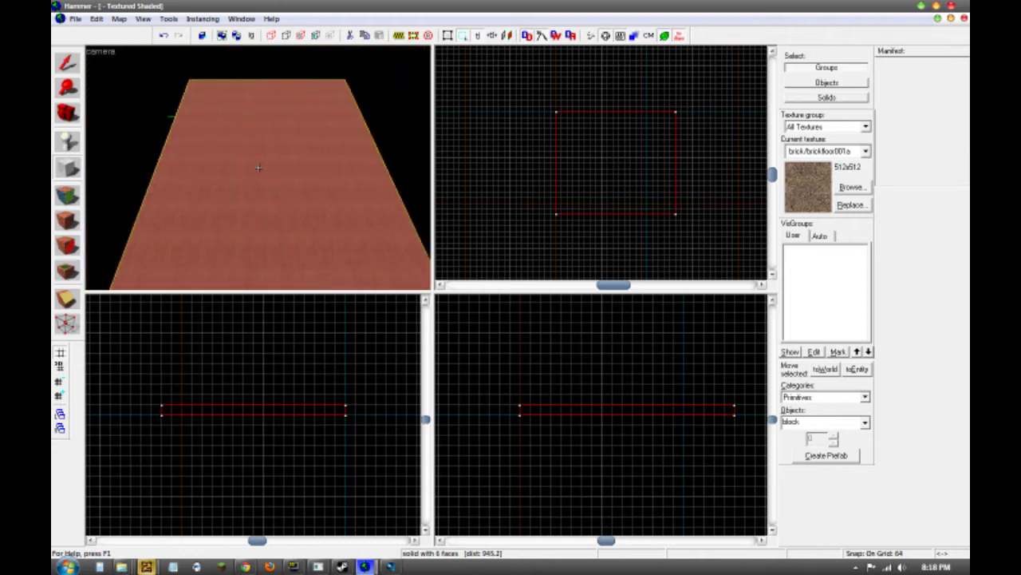
key("z")
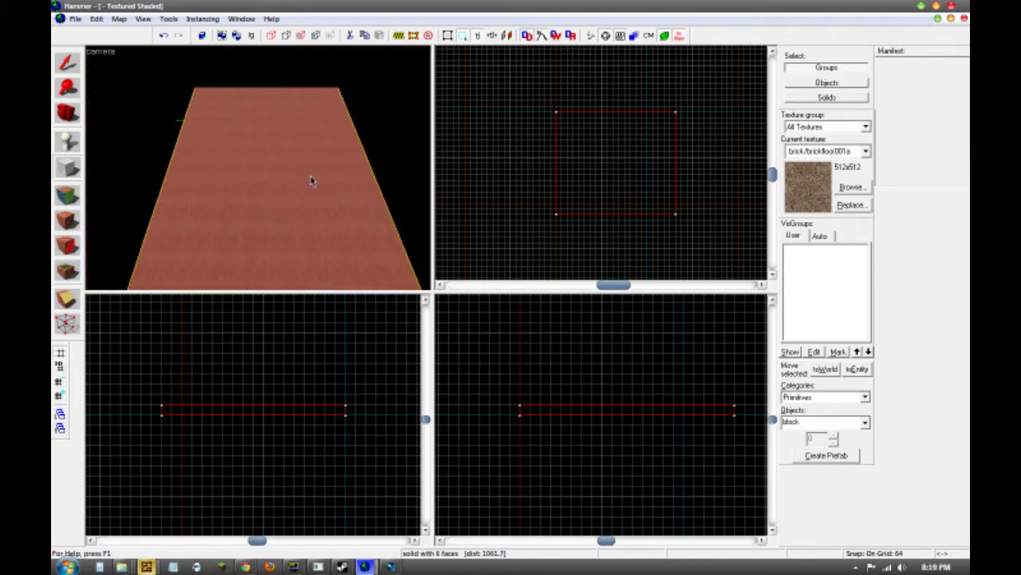
key("Delete")
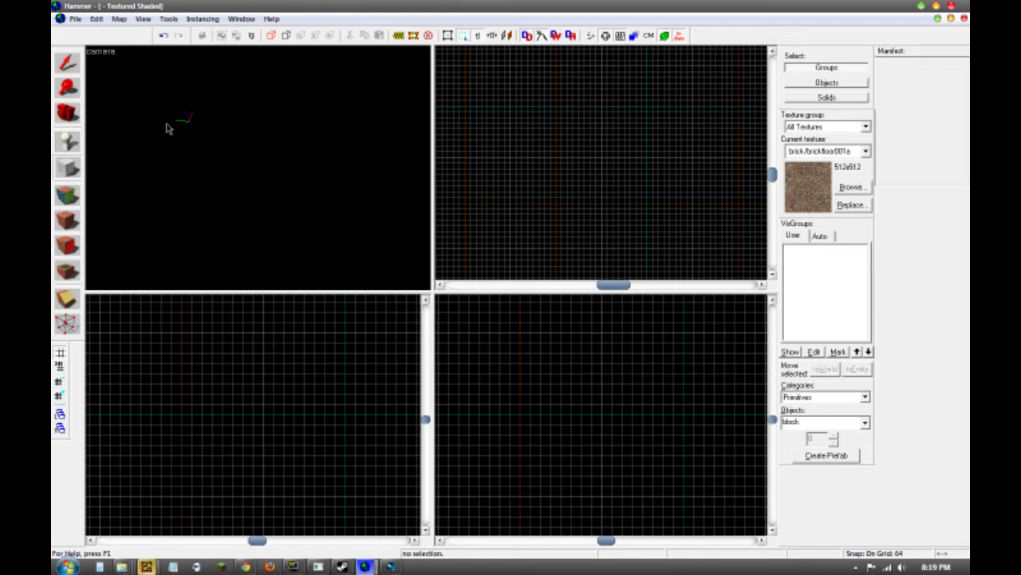
Examine the Face Edit Sheet's material settings, texture library and displacement tools, and close the sheet.
left_click(74, 199)
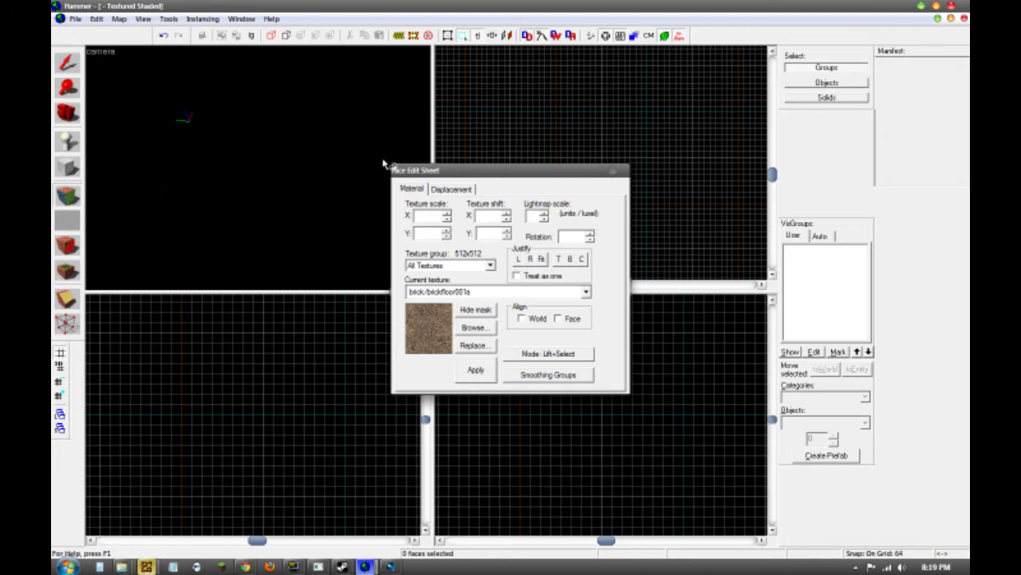
left_click_drag(552, 179, 531, 164)
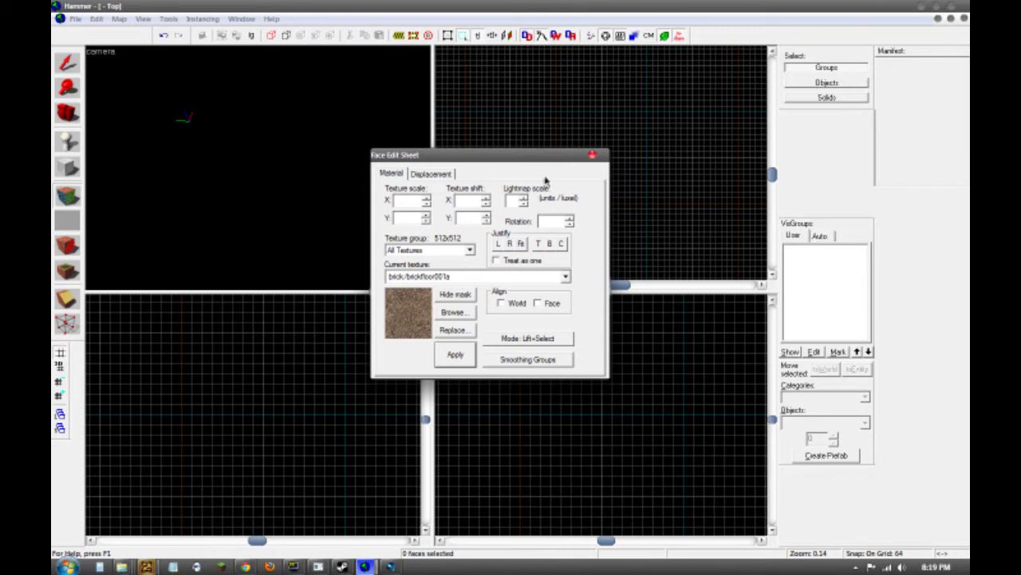
left_click(453, 312)
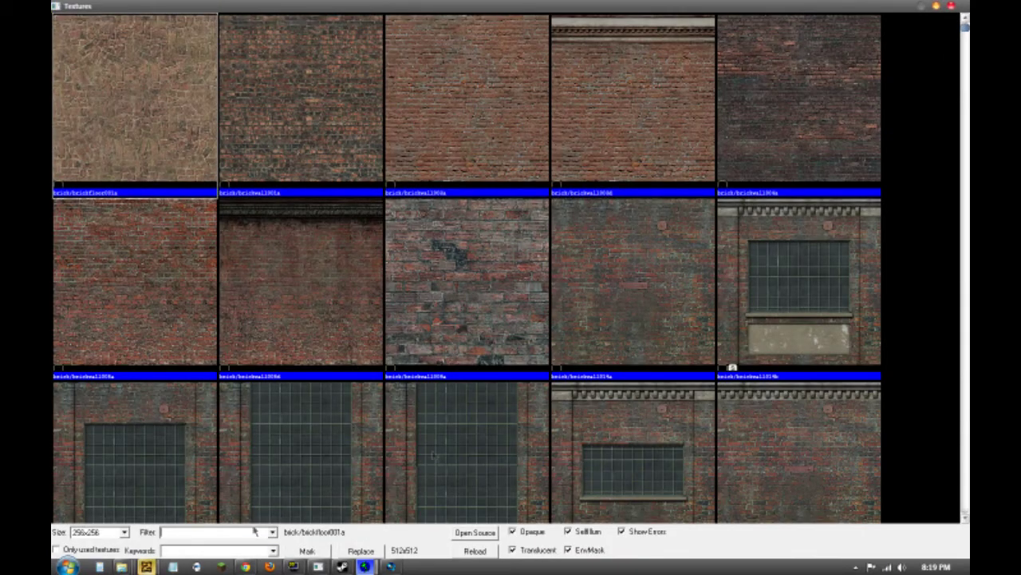
left_click(953, 7)
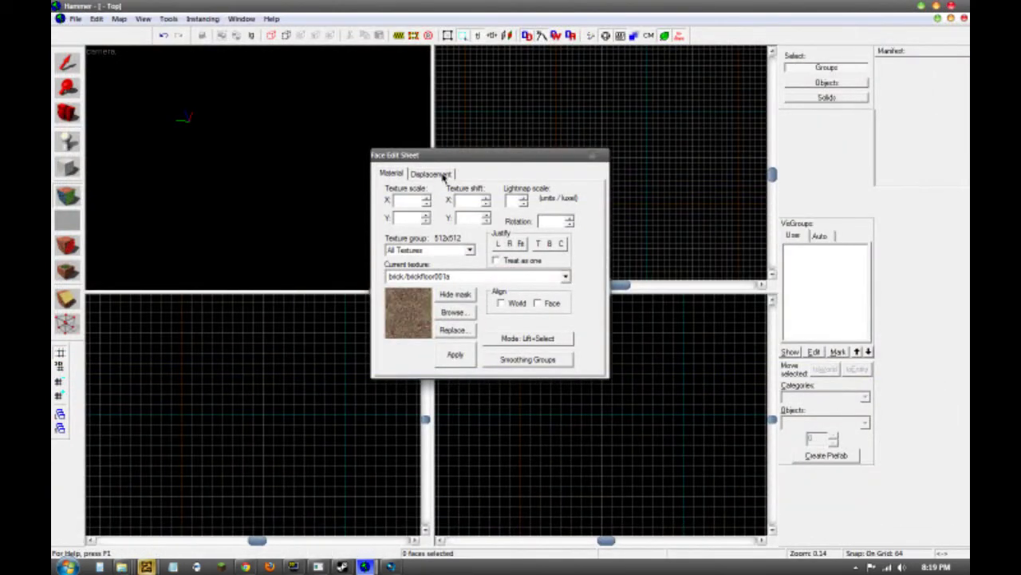
left_click(432, 174)
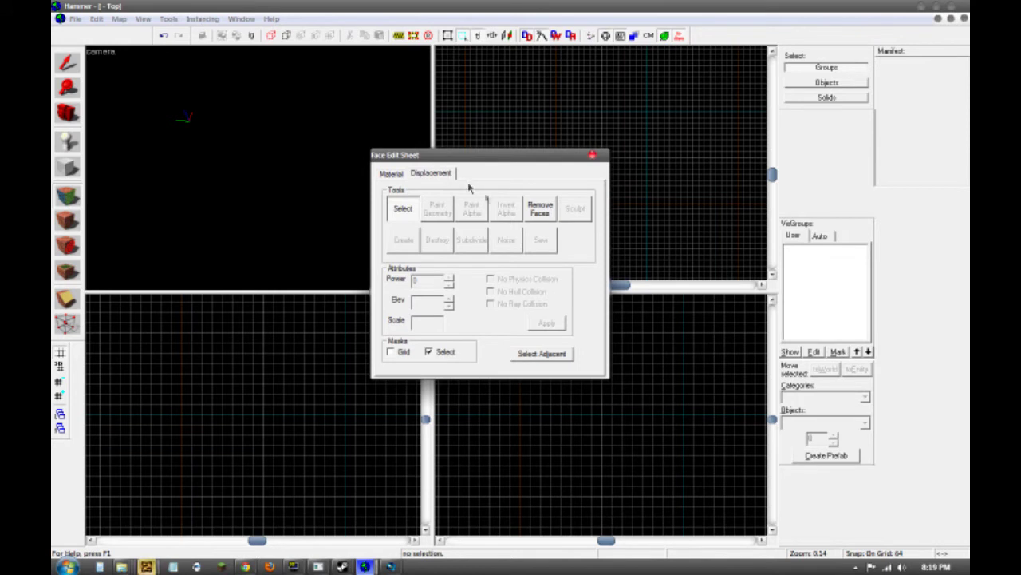
left_click(153, 174)
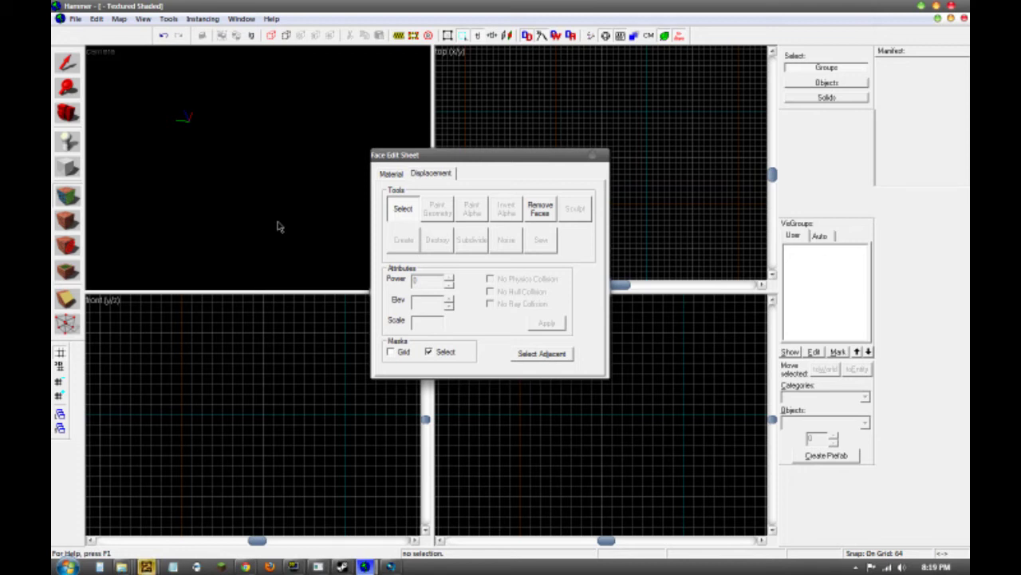
left_click(592, 157)
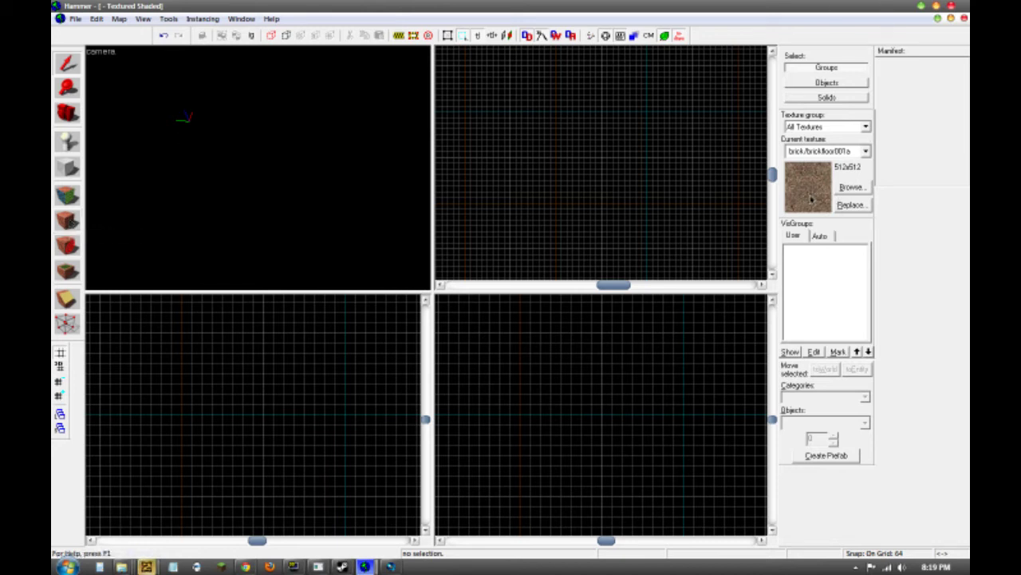
Create a block 1024 by 1024 by 64 units in the top view with the brick/brickfloor001a texture.
left_click(67, 246)
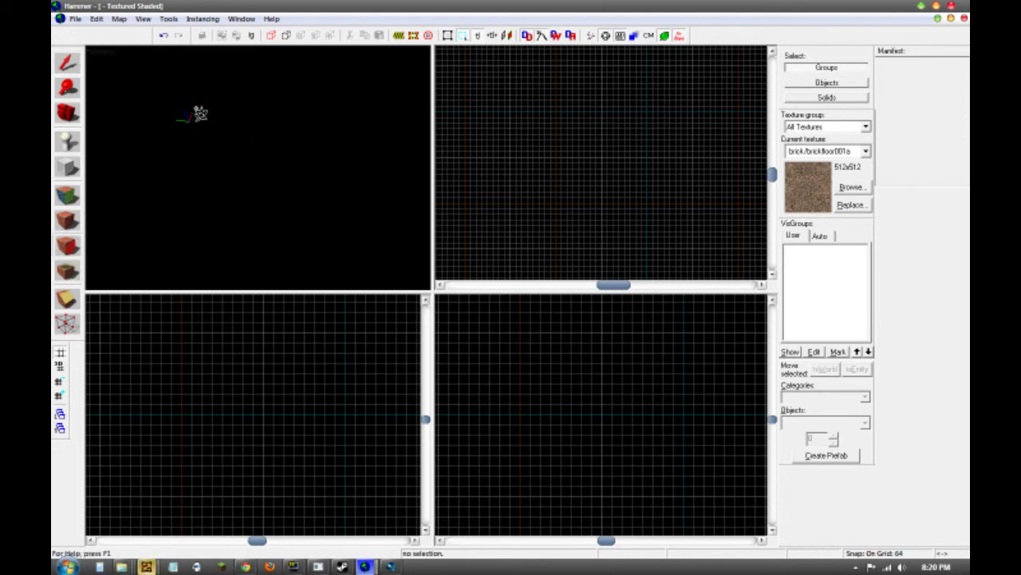
key("shift+b")
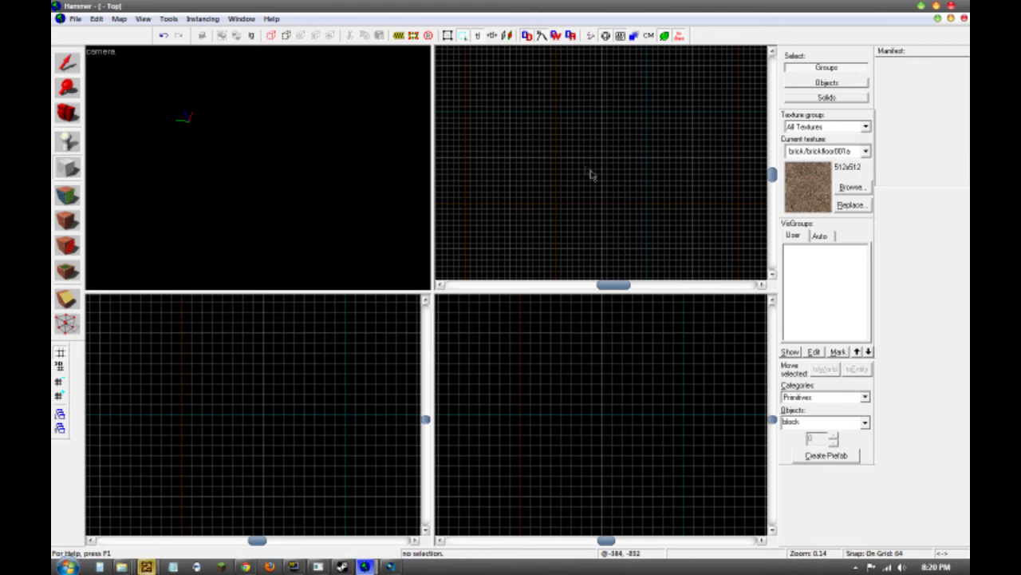
mouse_move(558, 117)
left_mouse_down()
mouse_move(652, 192)
mouse_move(655, 216)
left_mouse_up()
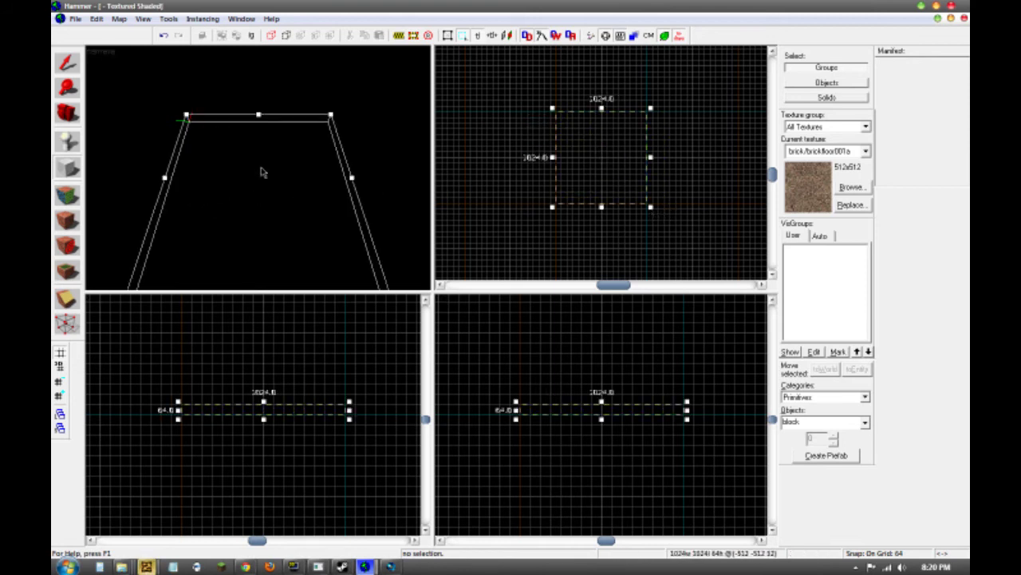
key("Return")
Apply two decals of the current brick floor texture to the block's top face and inspect them in 3D.
left_click(67, 222)
left_click(238, 224)
scroll(303, 184, "down", 2)
scroll(299, 219, "up", 4)
left_click(287, 172)
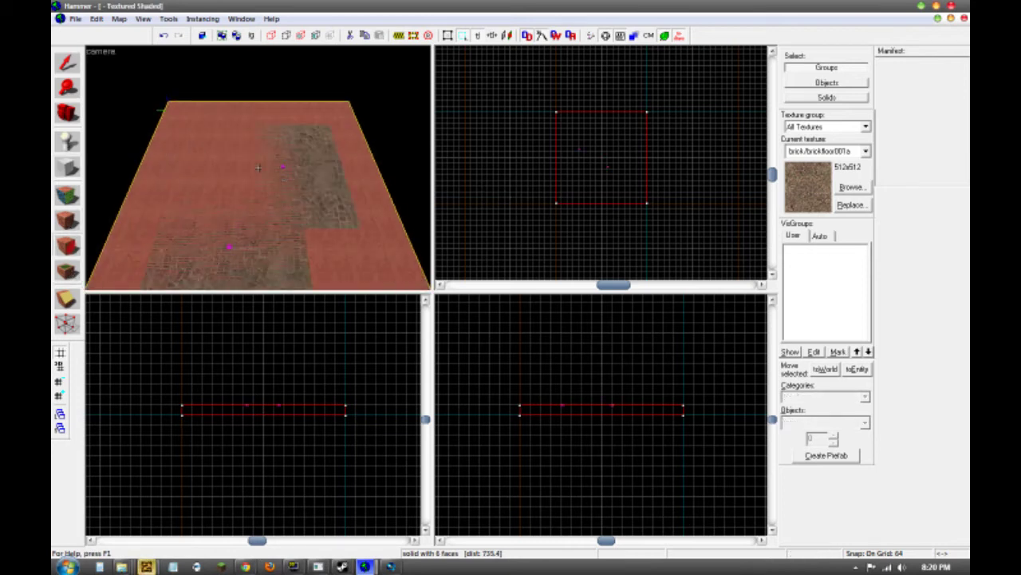
key("z")
key("w")
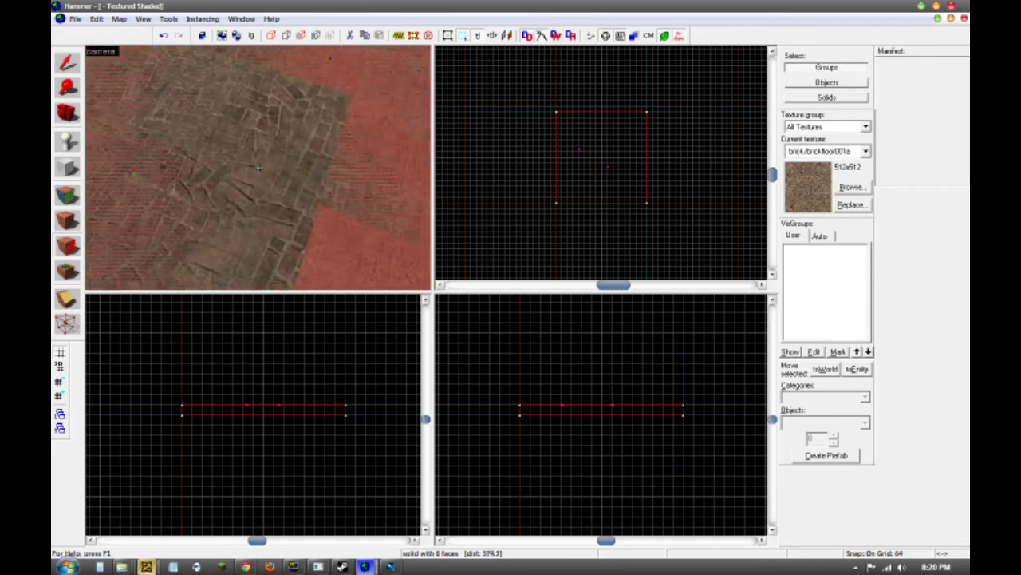
Deselect the block and undo both brick decals on its top face.
key("Down")
key("Down")
key("Down")
key("Down")
key("Down")
key("Down")
key("Down")
key("Down")
key("Escape")
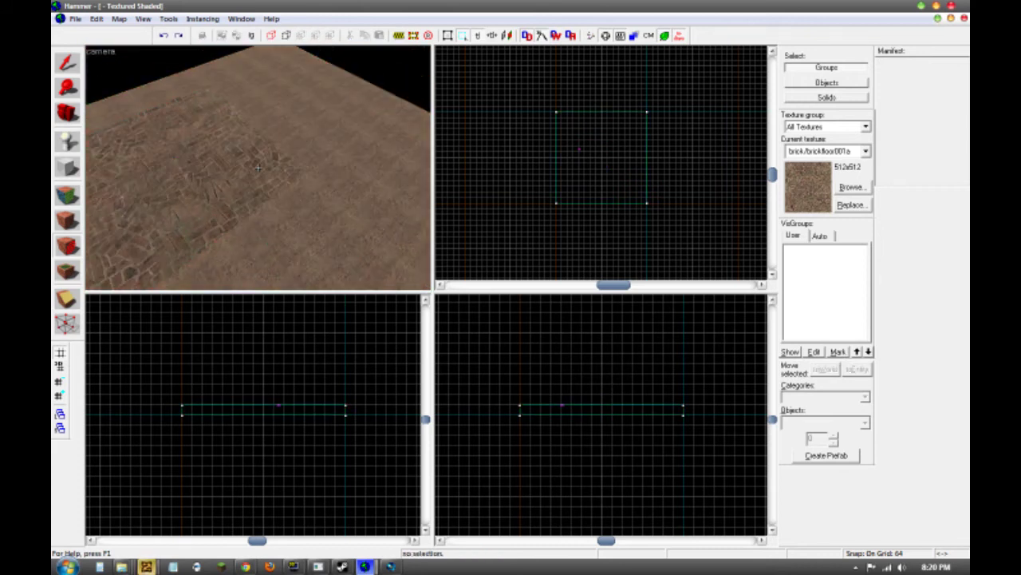
key("ctrl+z")
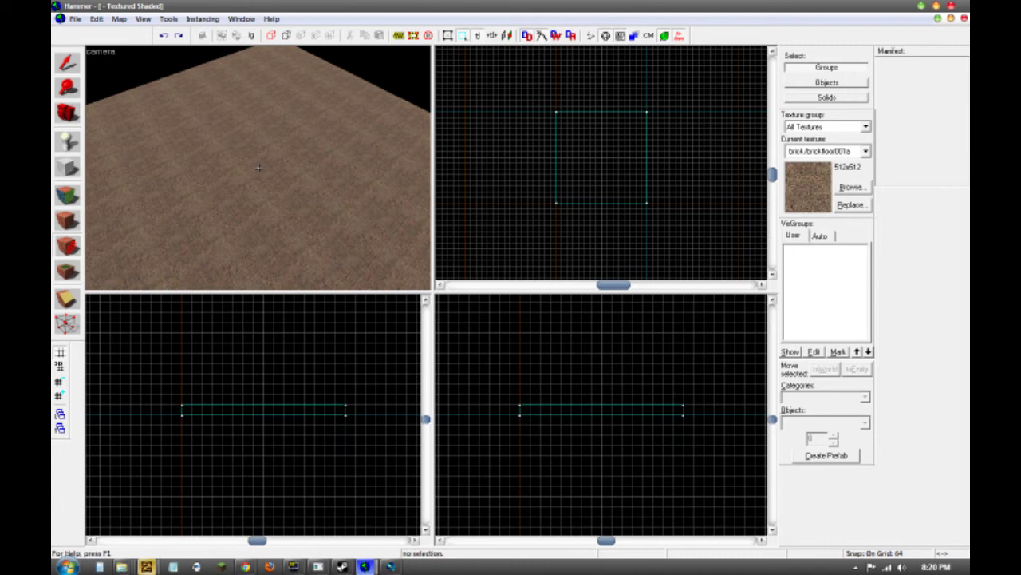
Filter the texture library by "spray" and choose vgui/logos/spray_crybaby as the current texture.
left_click(850, 187)
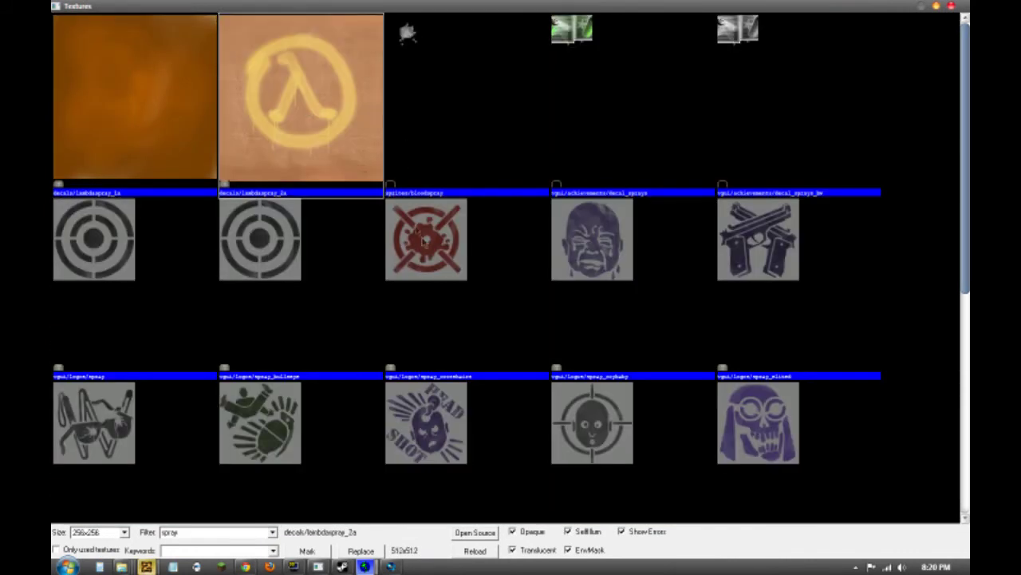
left_click(425, 241)
left_click(583, 257)
double_click(586, 259)
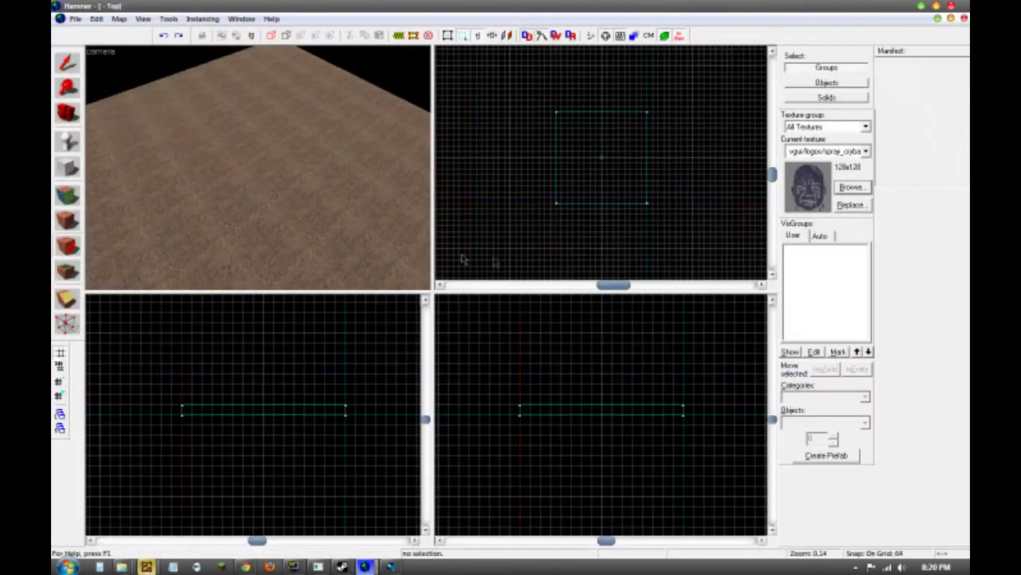
Apply the crying-face spray as a decal to the block's top face and inspect it in the 3D view.
left_click(264, 206)
key("w")
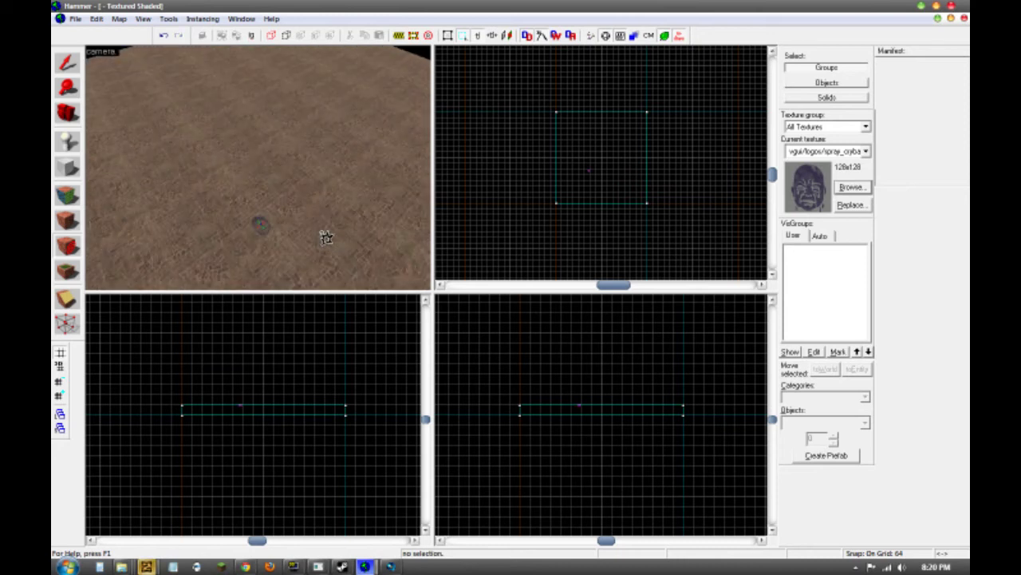
key("z")
key("w")
key("s")
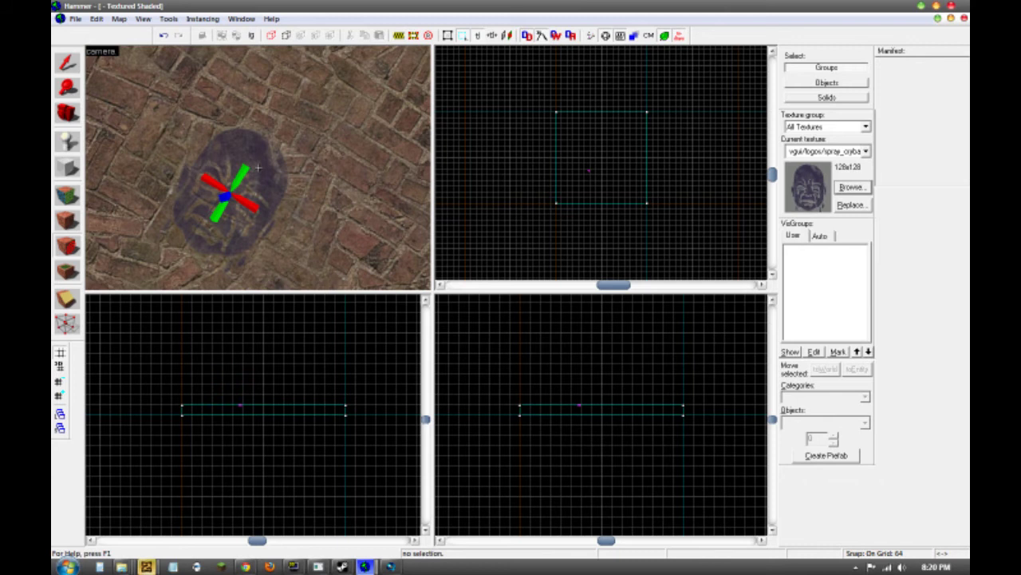
scroll(257, 168, "down", 8)
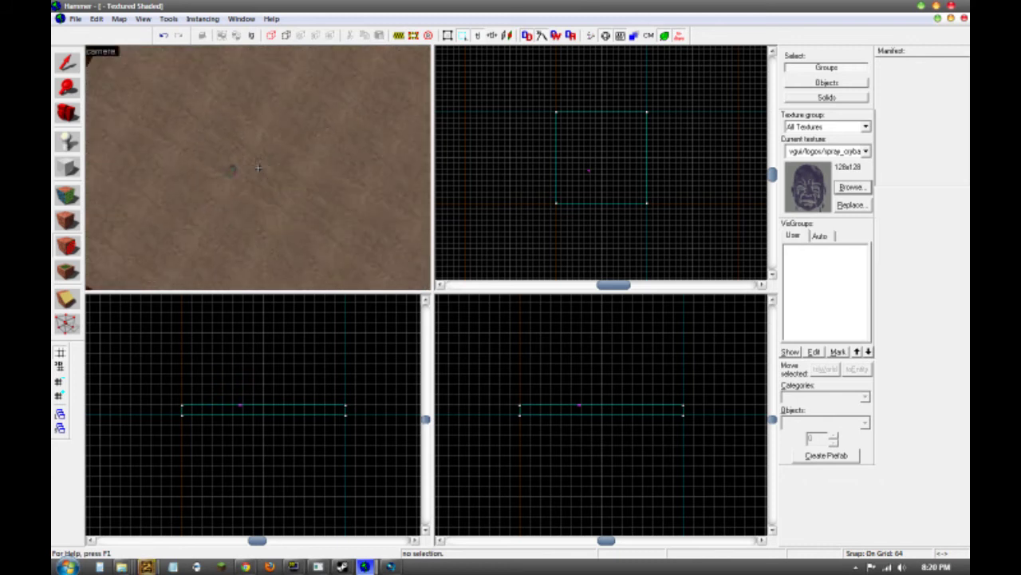
Undo the crying-face decal, place the same spray as an overlay on the block's top face and inspect it in the 3D view.
key("ctrl+z")
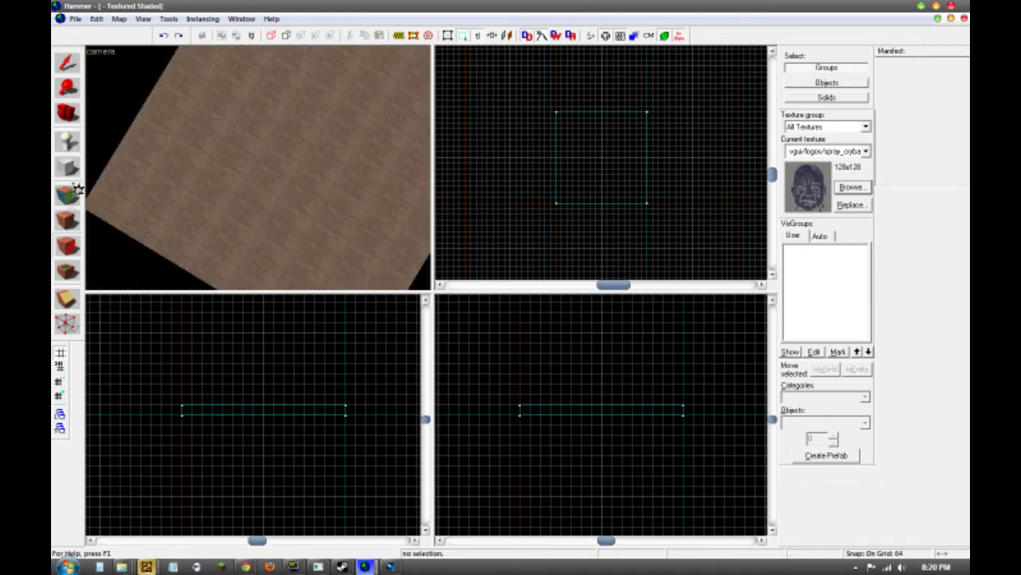
left_click(68, 272)
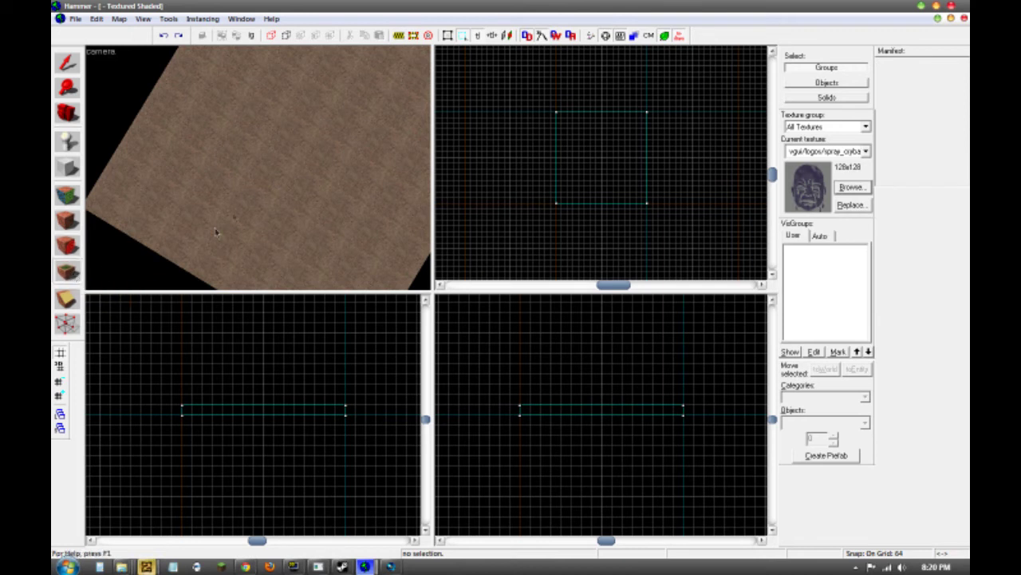
left_click(246, 191)
scroll(274, 214, "up", 5)
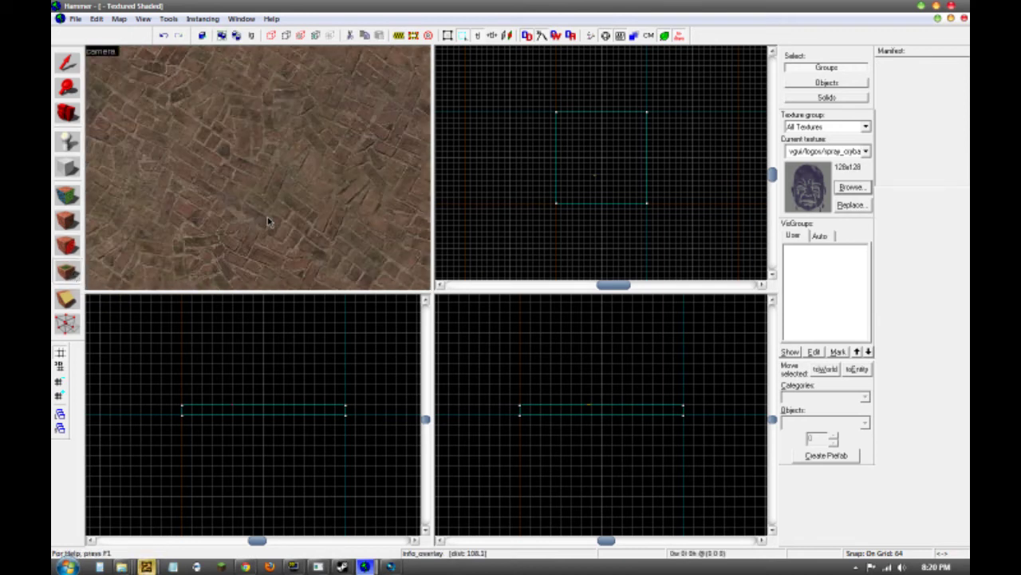
key("z")
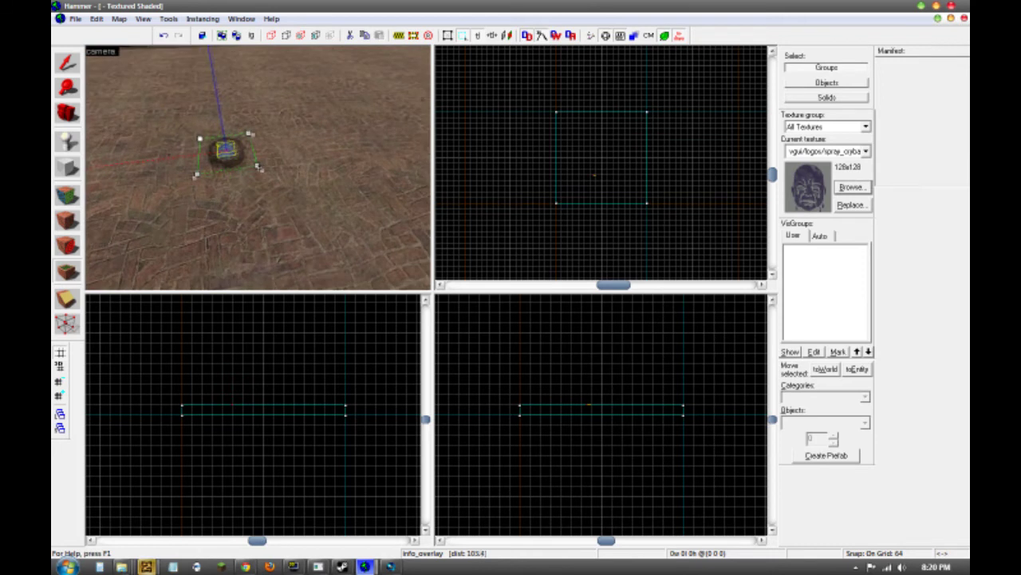
key("w")
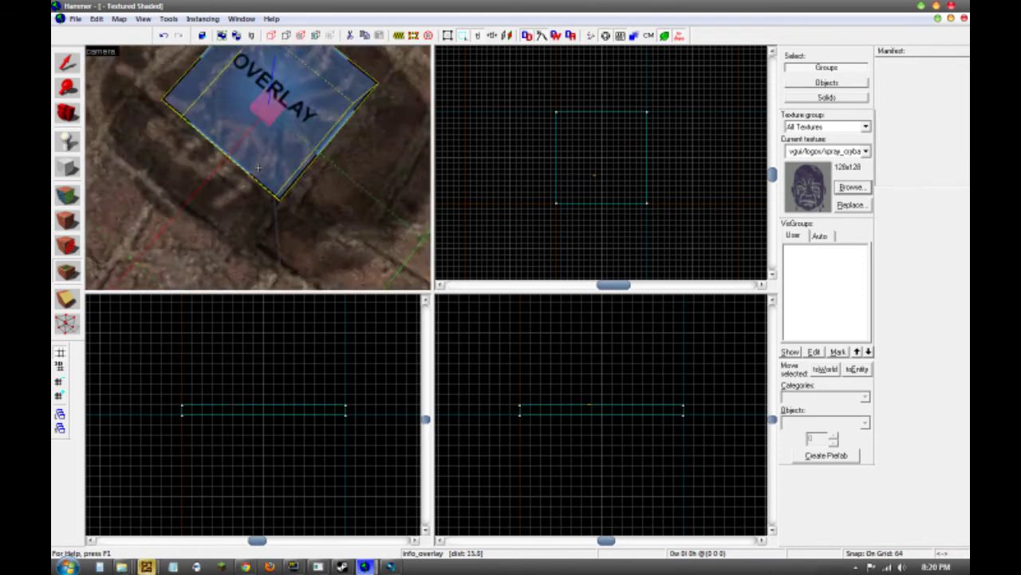
key("s")
key("z")
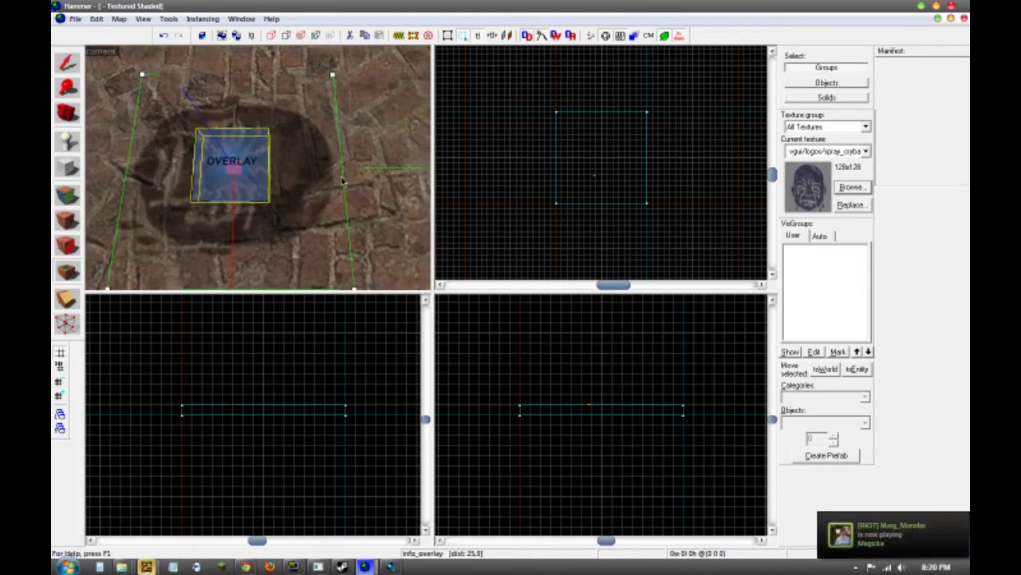
Delete the crying-face overlay from the block's top face.
key("Delete")
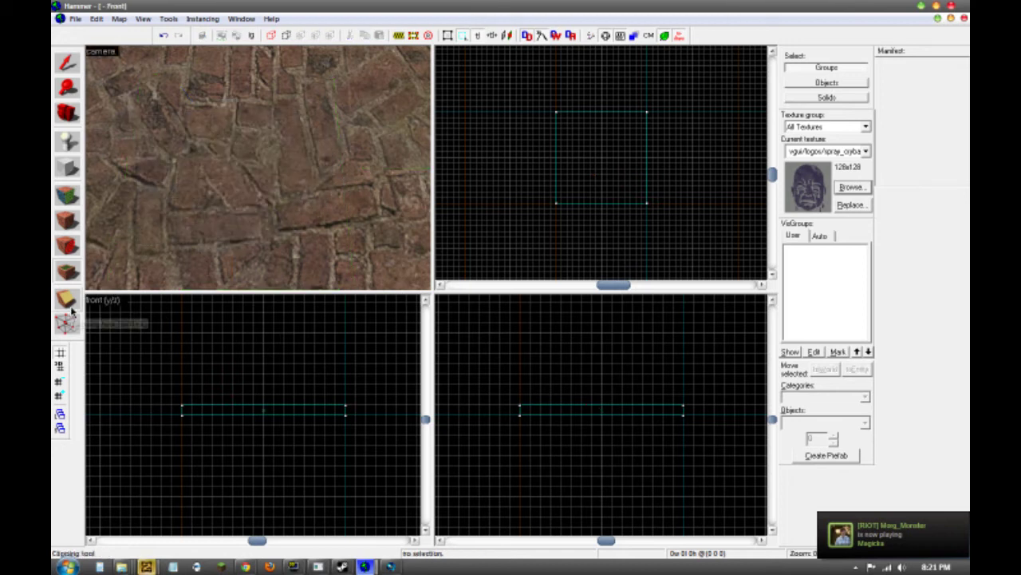
scroll(287, 209, "down", 5)
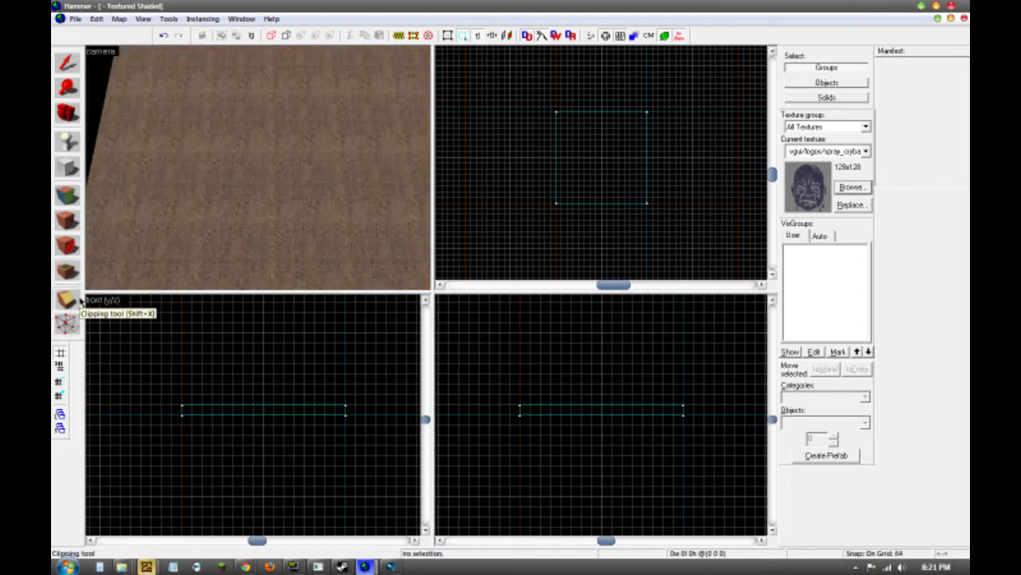
scroll(279, 197, "down", 4)
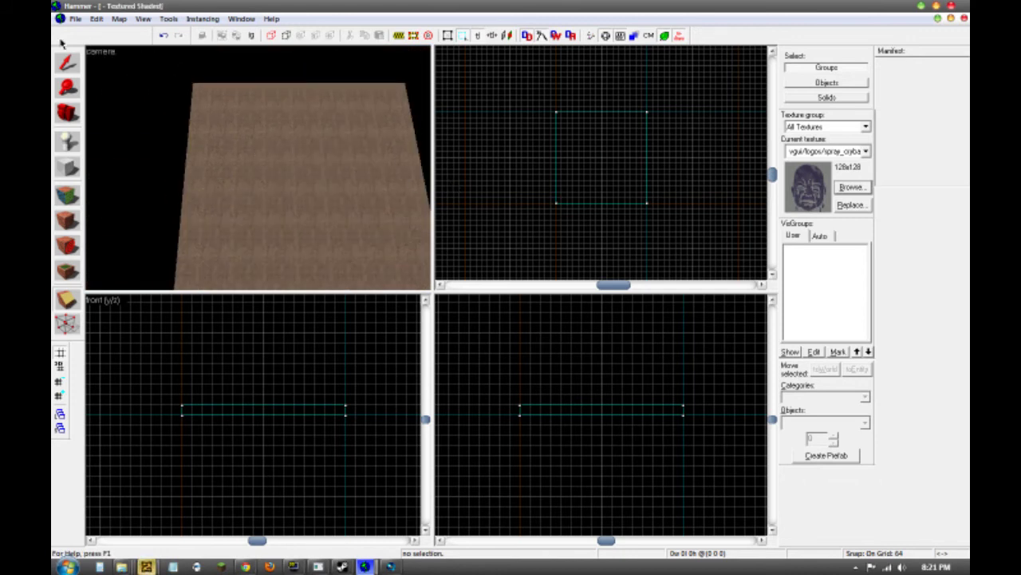
Clip the block diagonally from its upper-left to lower-right corner in the top view, keeping only the upper-right half.
left_click(375, 261)
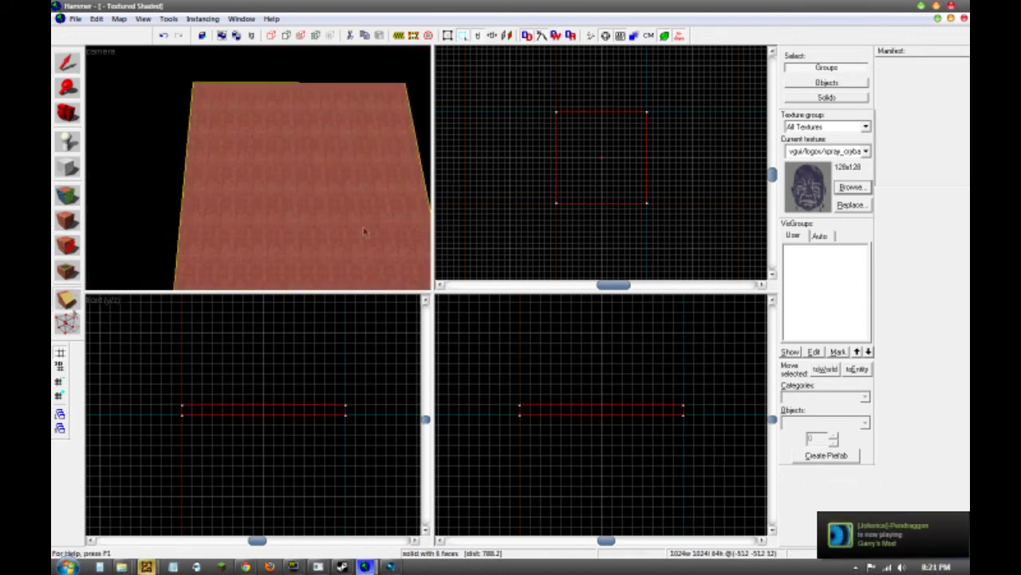
mouse_move(557, 116)
left_mouse_down()
mouse_move(659, 205)
mouse_move(647, 204)
left_mouse_up()
left_click(67, 300)
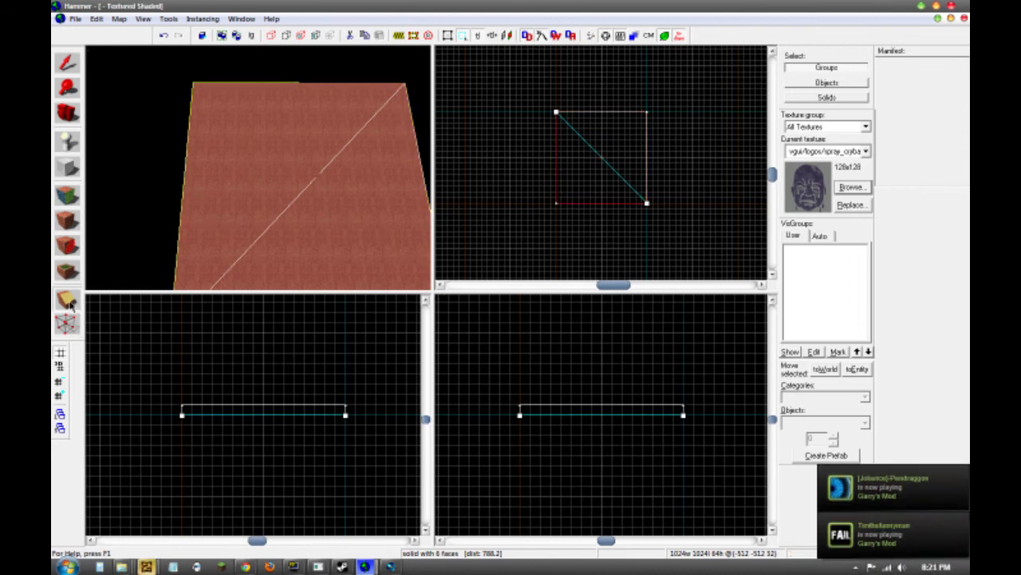
key("Return")
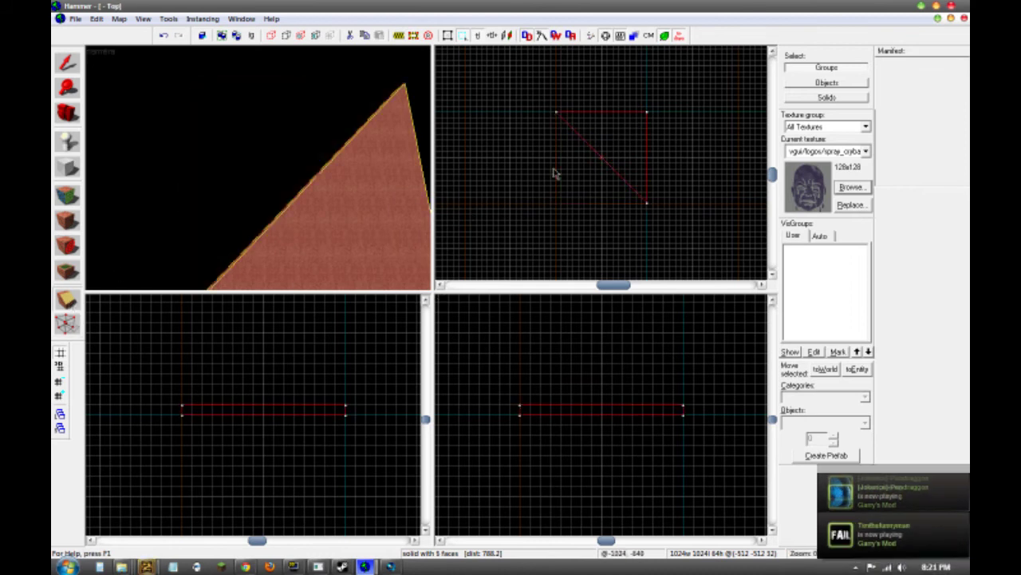
key("z")
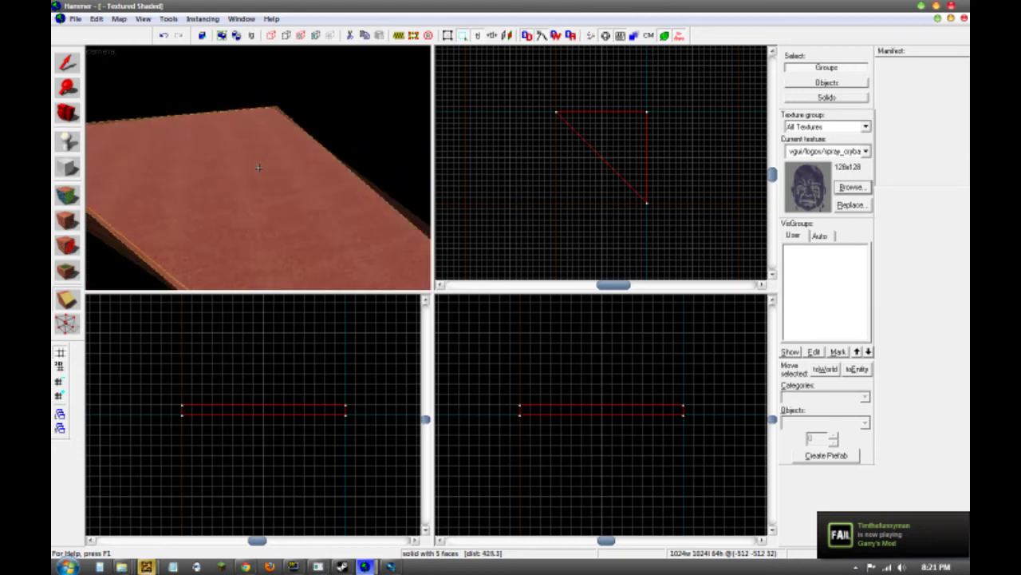
key("z")
Clip the triangular block from the middle of its upper edge to the lower part of its right edge in the top view, keeping both pieces.
left_click(622, 180)
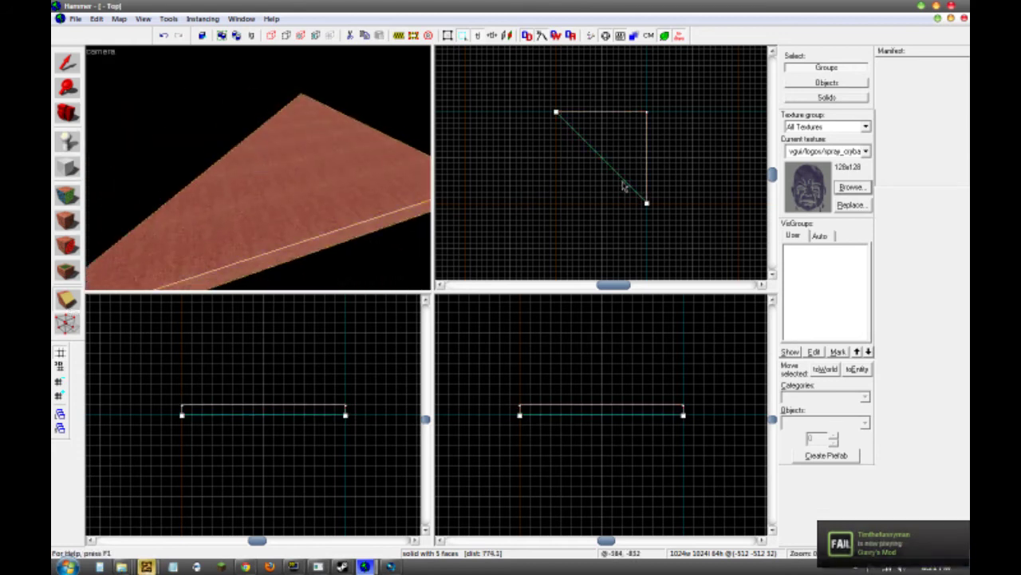
left_click(67, 62)
left_click(575, 162)
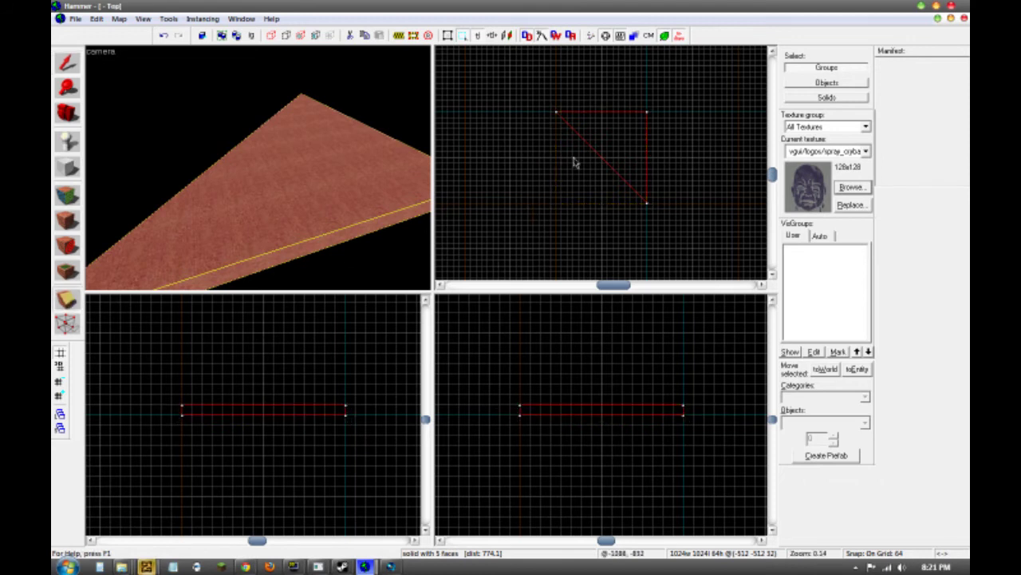
left_click_drag(604, 118, 656, 196)
key("Return")
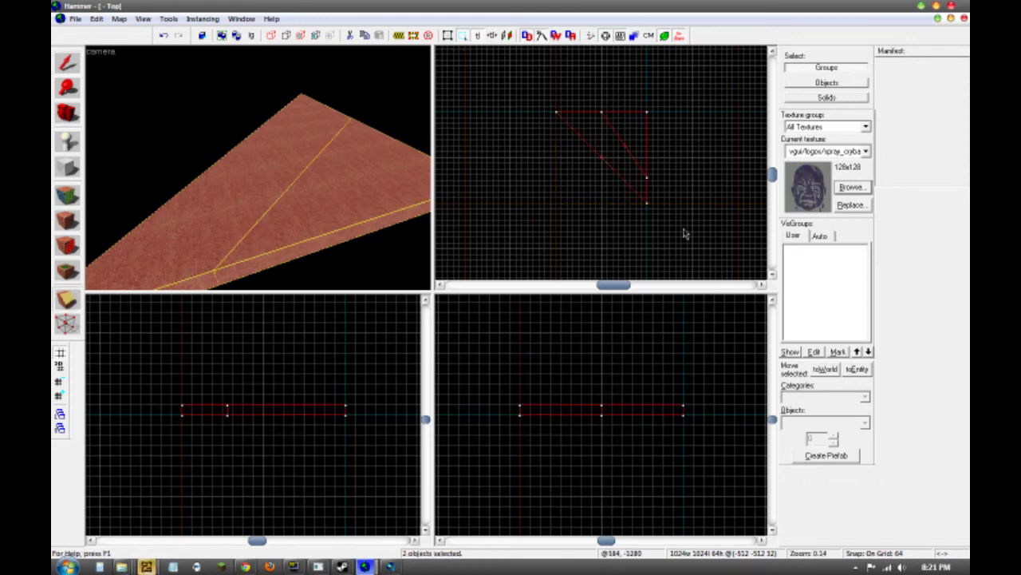
Select only the upper-right triangular piece, delete it and inspect the remaining block in the 3D view.
left_click(239, 125)
left_click(349, 177)
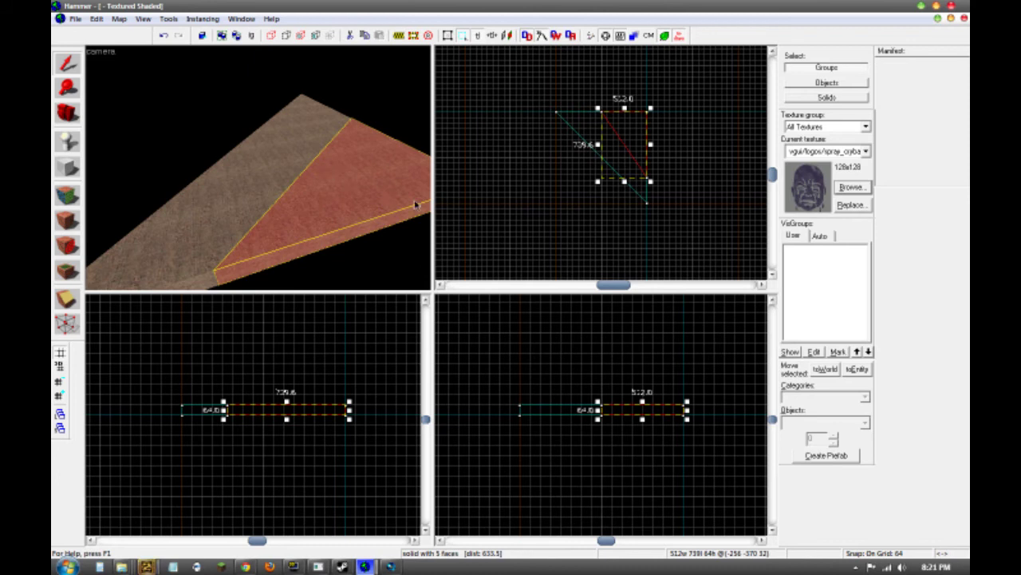
key("Delete")
key("z")
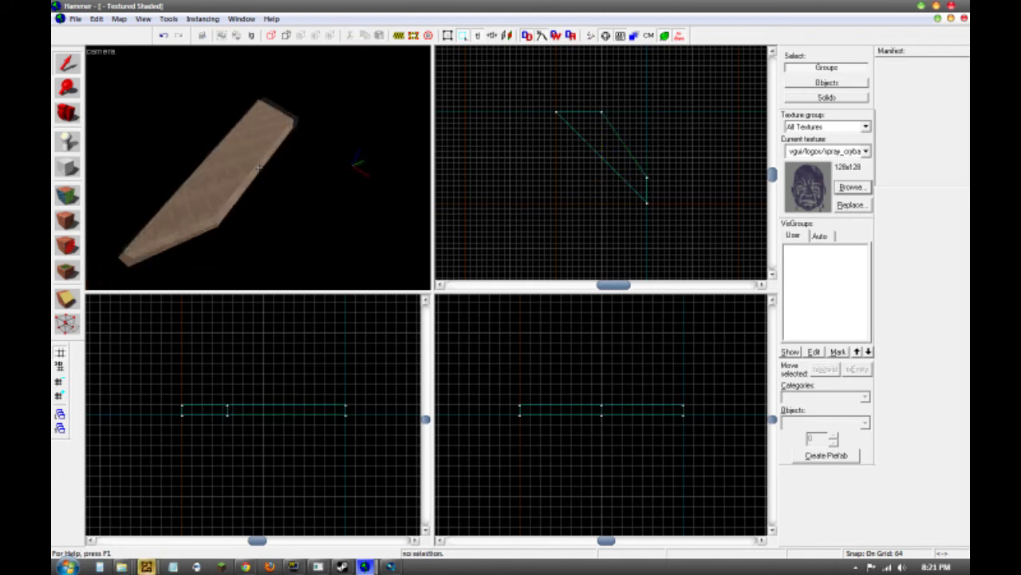
key("w")
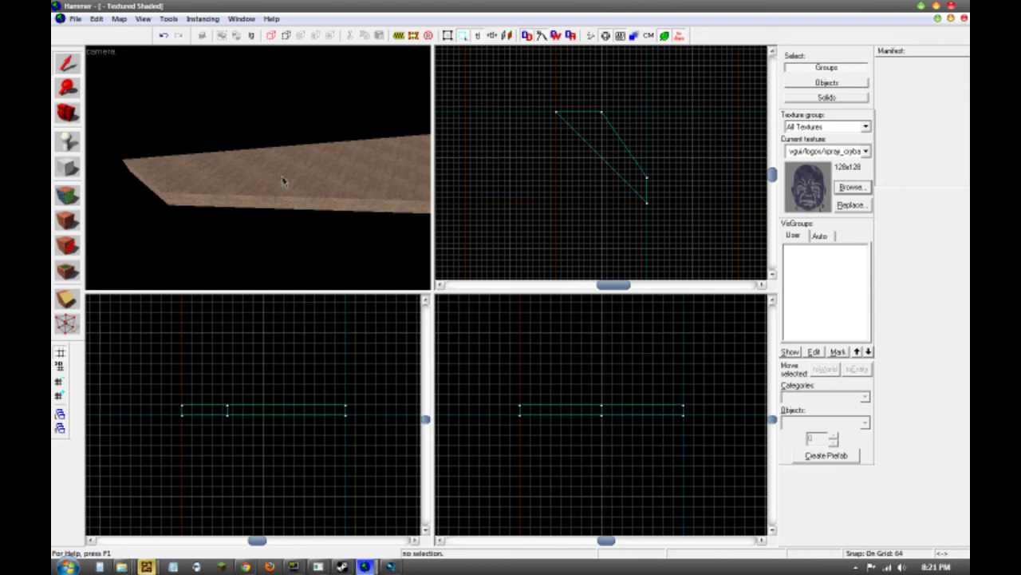
Use the Vertex tool to lower the two upper vertices at one narrow end of the remaining block to its bottom edge, sloping its top.
left_click(67, 324)
left_click(298, 173)
scroll(295, 165, "down", 2)
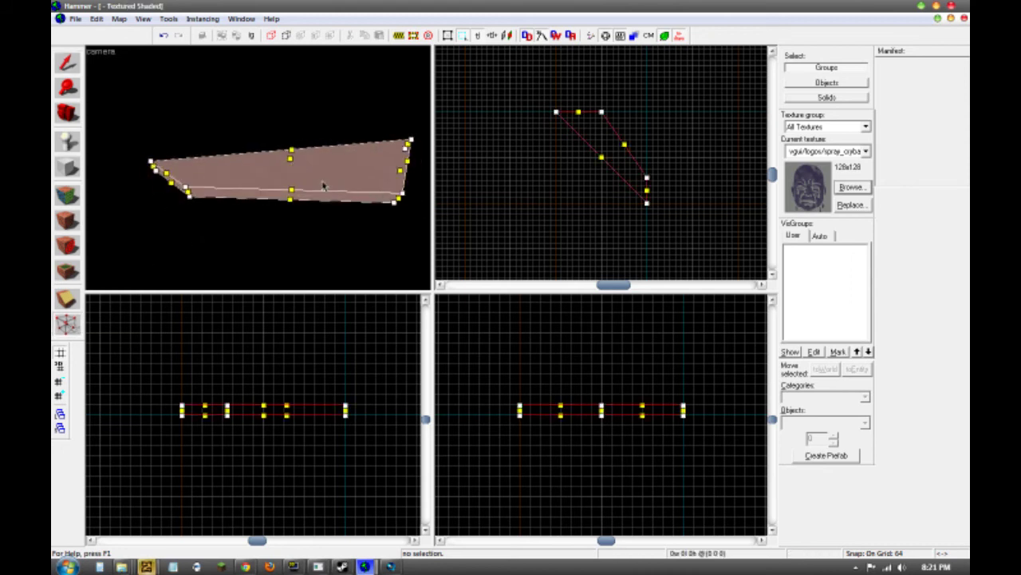
key("z")
key("a")
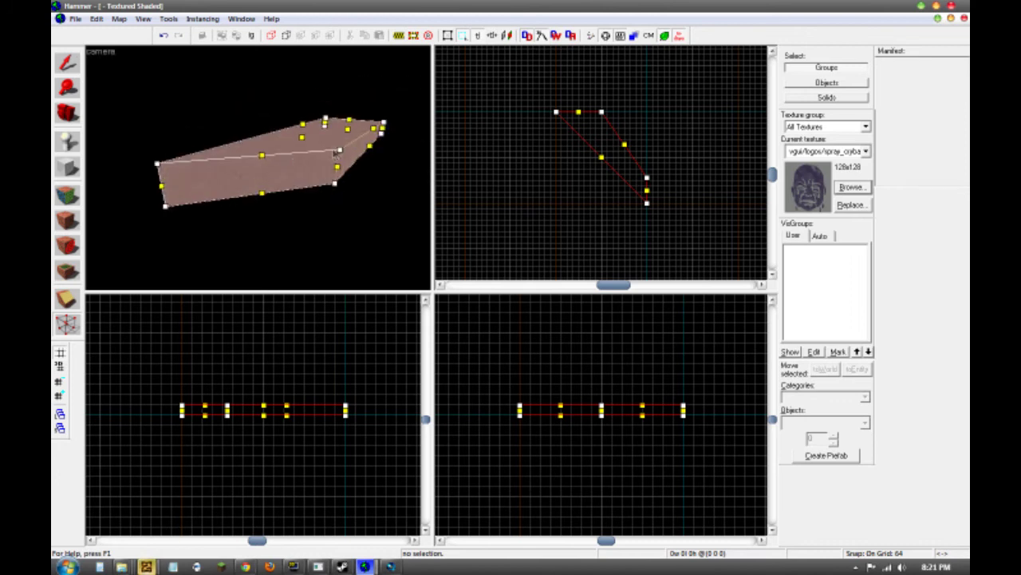
left_click_drag(341, 149, 335, 188)
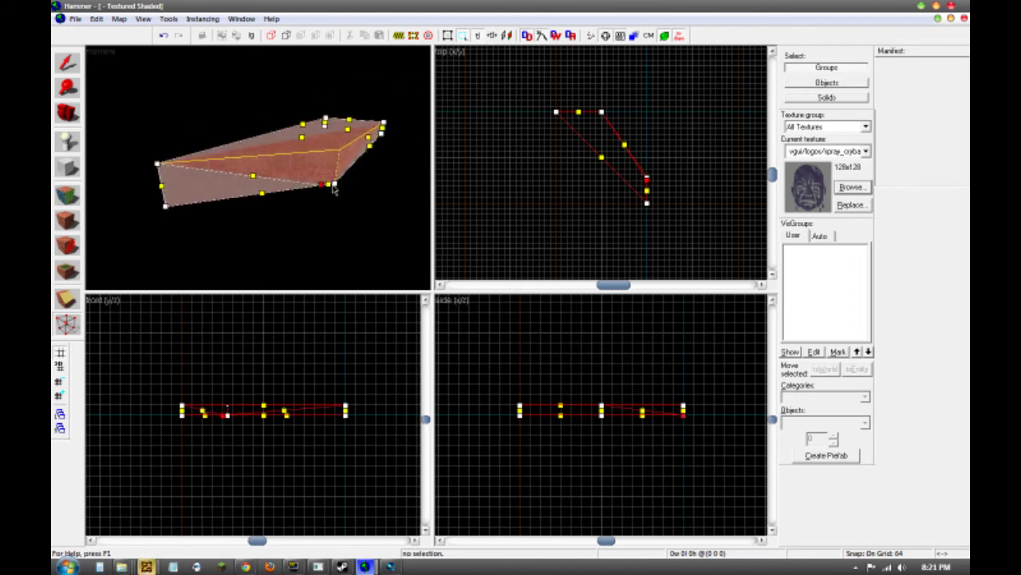
left_click_drag(160, 168, 165, 206)
key("Return")
key("z")
key("w")
key("z")
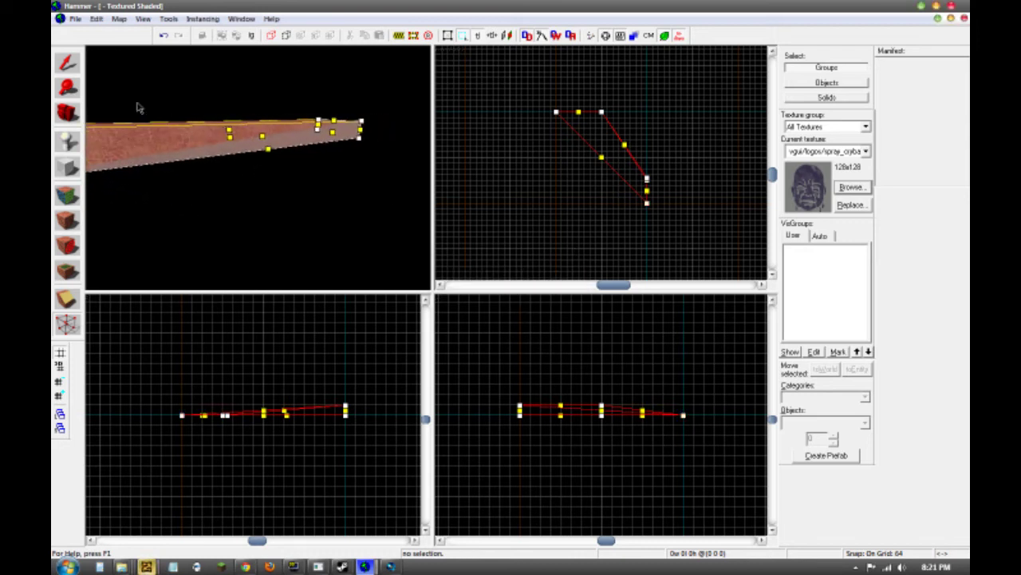
Leave vertex editing, examine the sloped block from several sides in the 3D view and select it.
left_click(67, 63)
left_click(219, 216)
key("z")
key("w")
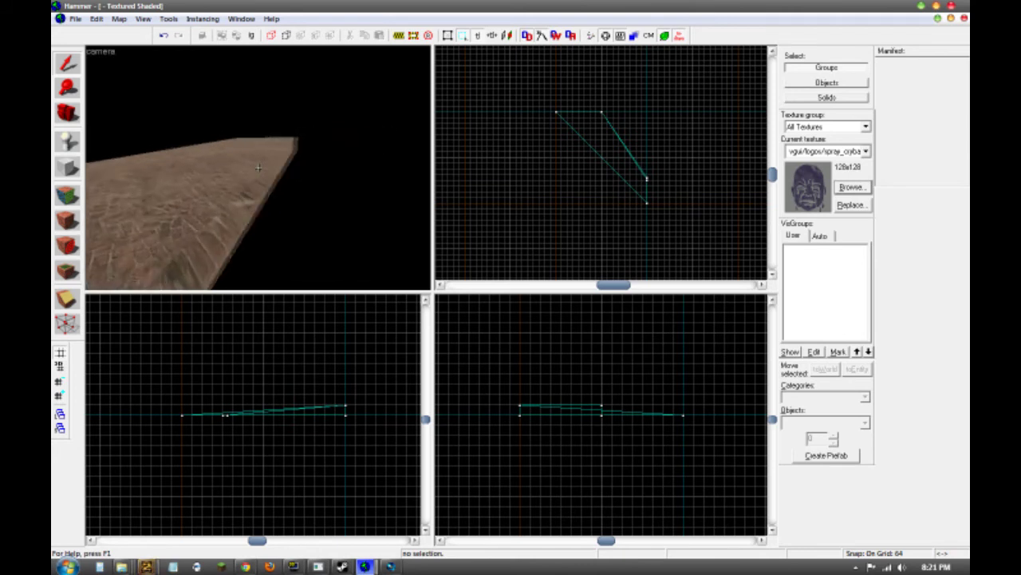
key("s")
key("w")
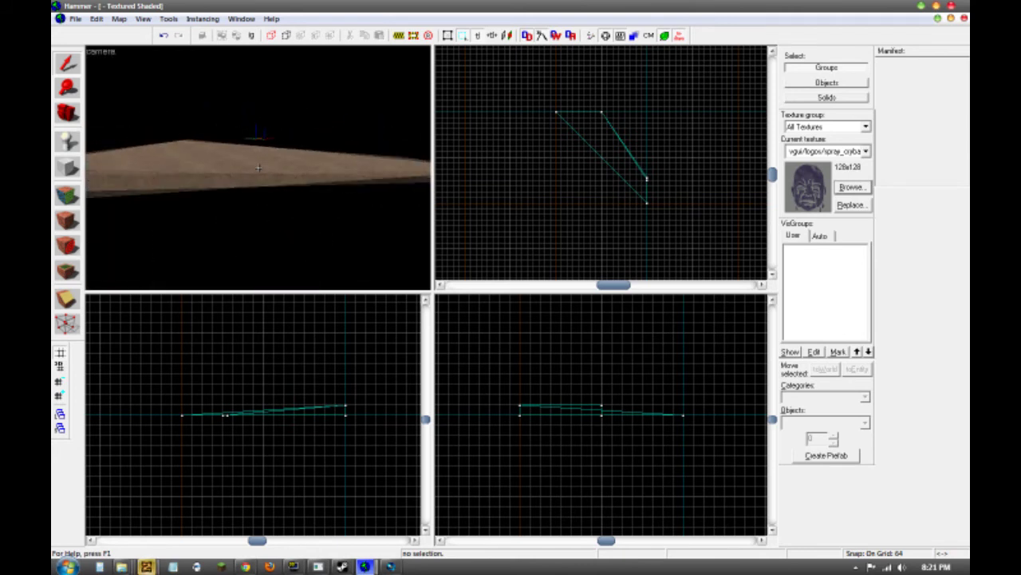
key("a")
key("s")
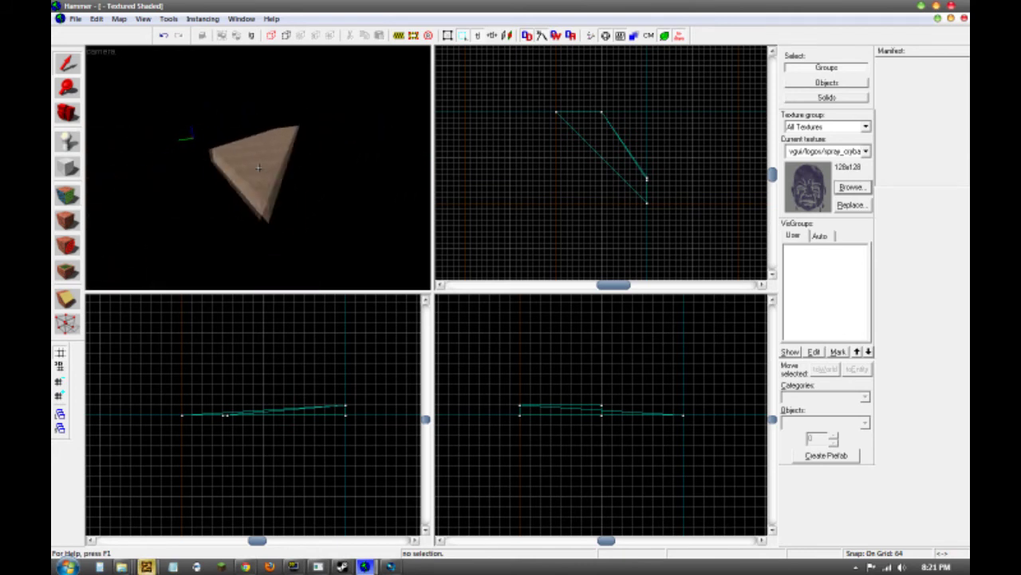
left_click(258, 167)
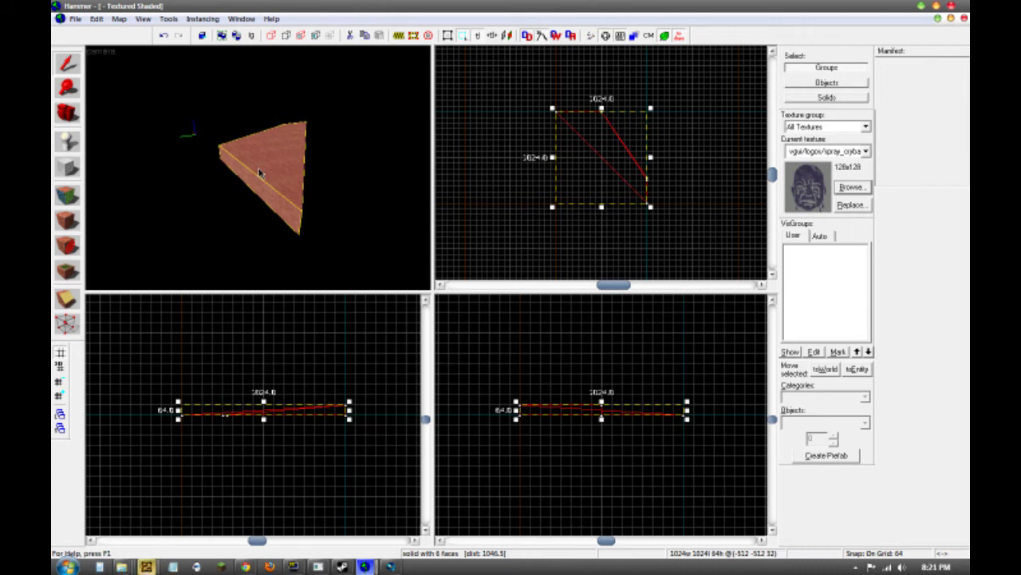